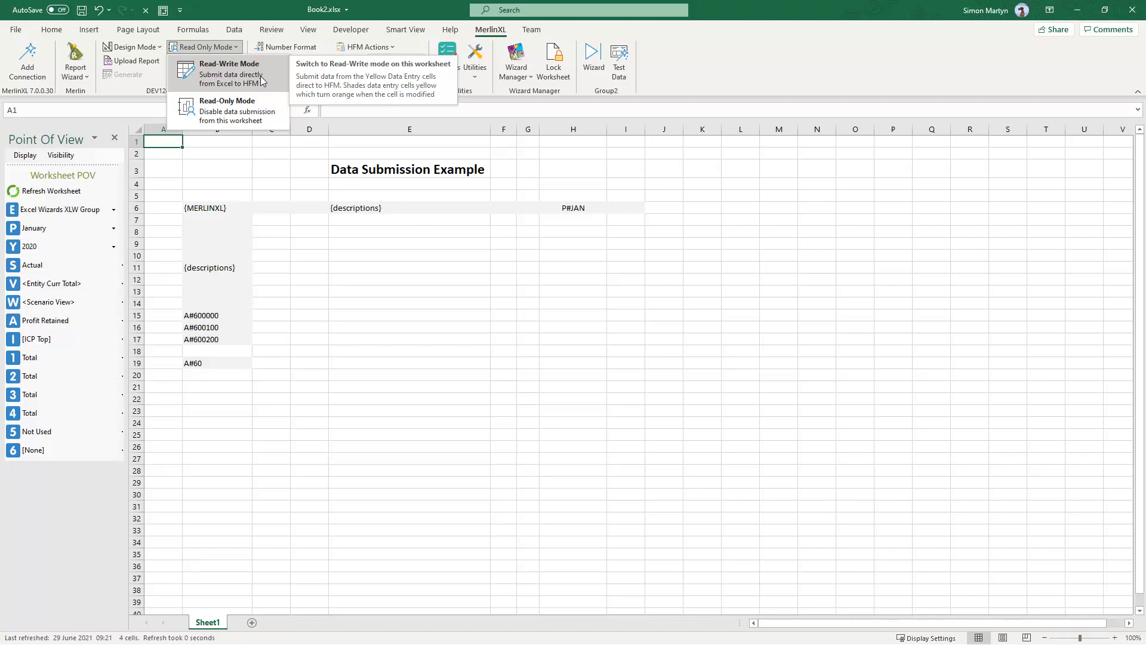
- Switch the worksheet to Read-Write mode and accept refreshing it for data entry
left_click(262, 80)
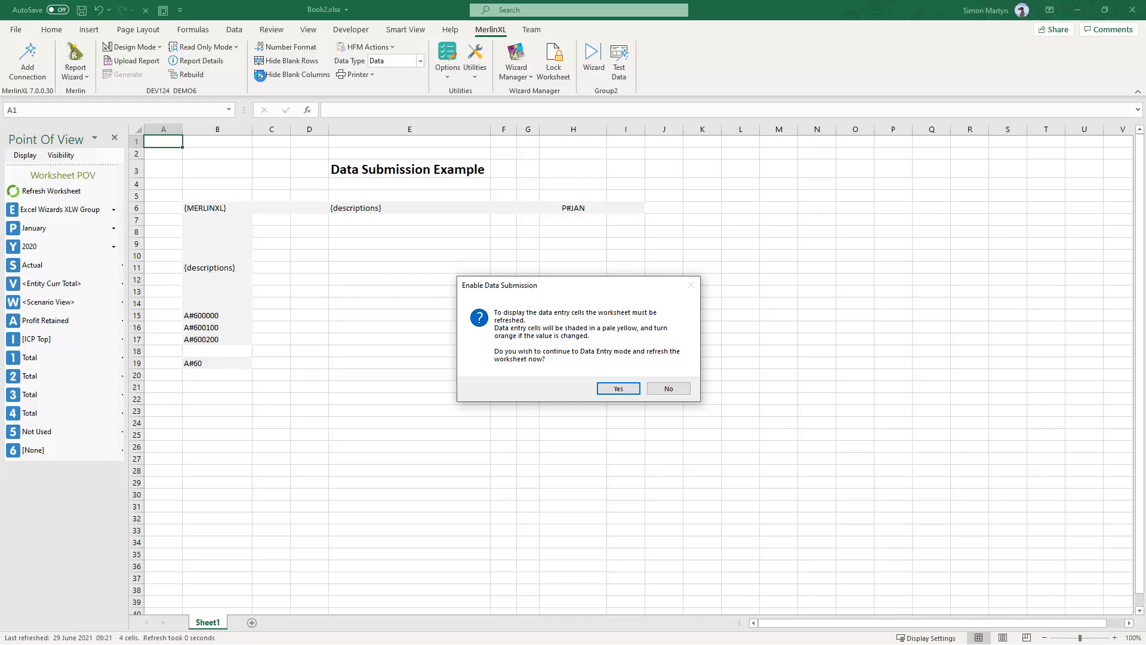
left_click(615, 389)
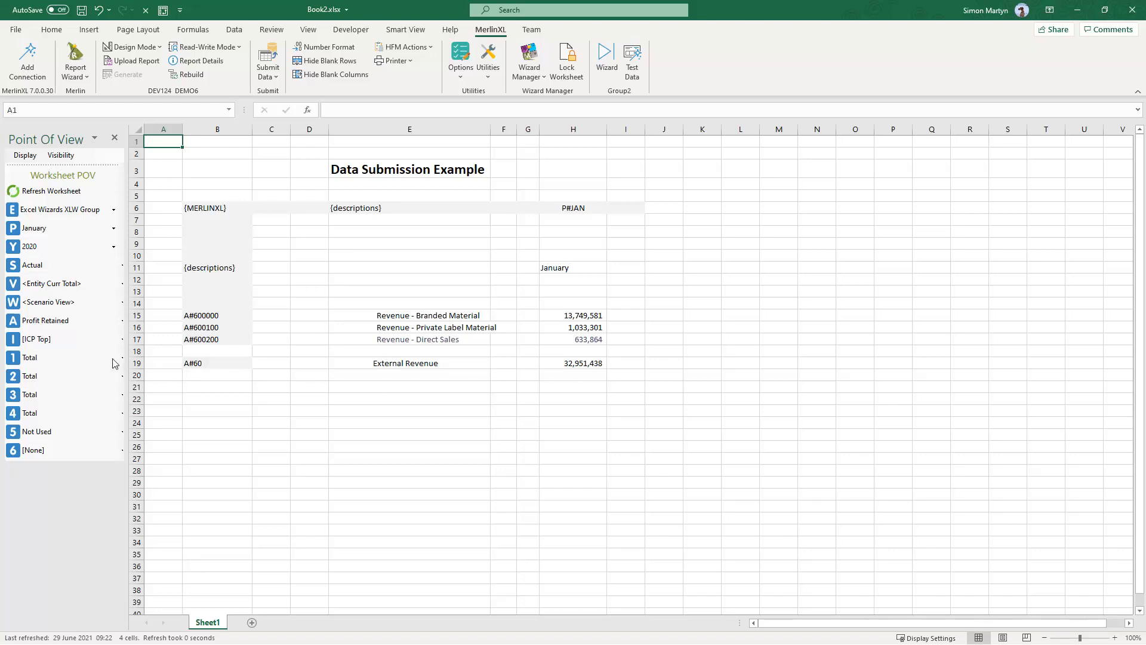
- Apply the saved Input point of view to the worksheet and set the entity to Excel Wizards UK
left_click(94, 345)
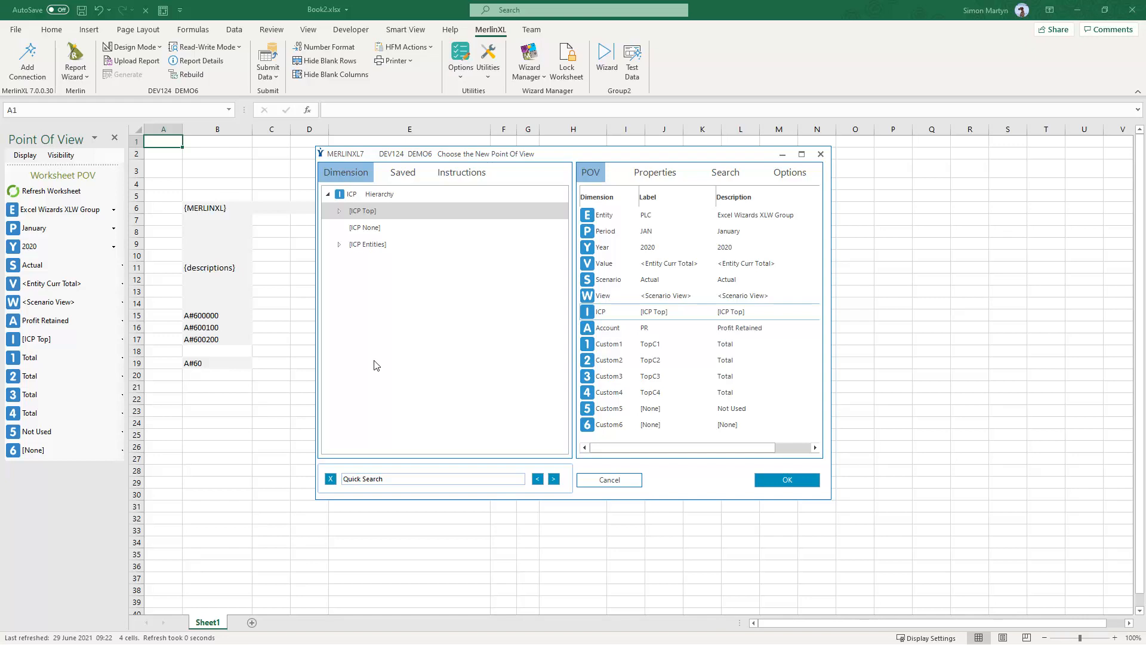
left_click(408, 173)
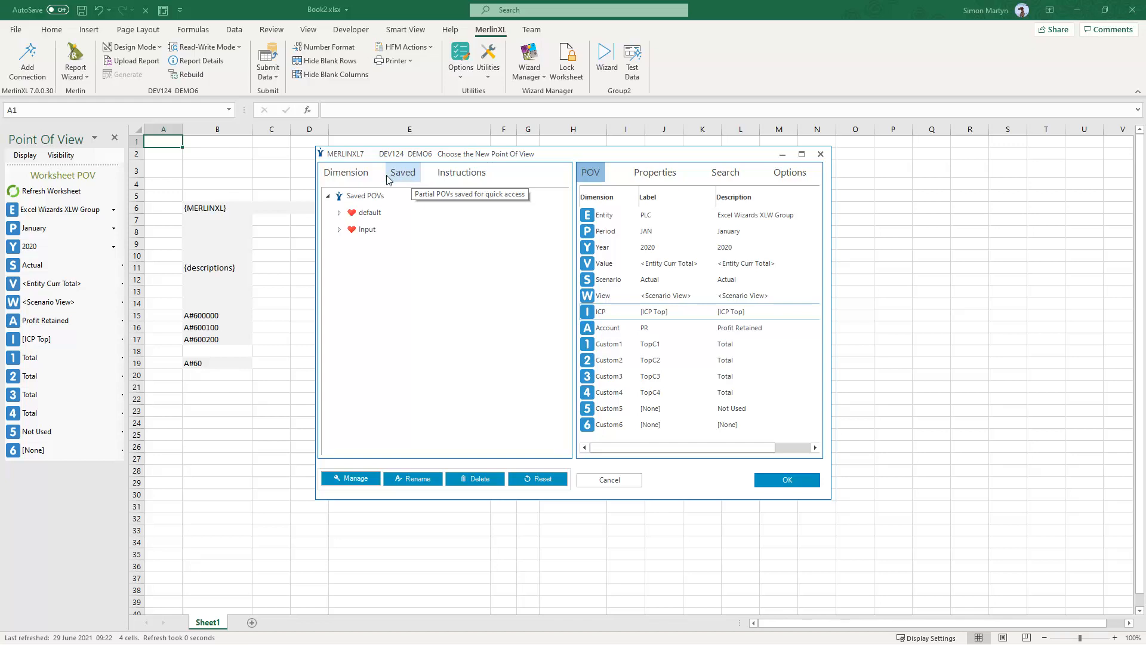
left_click(367, 229)
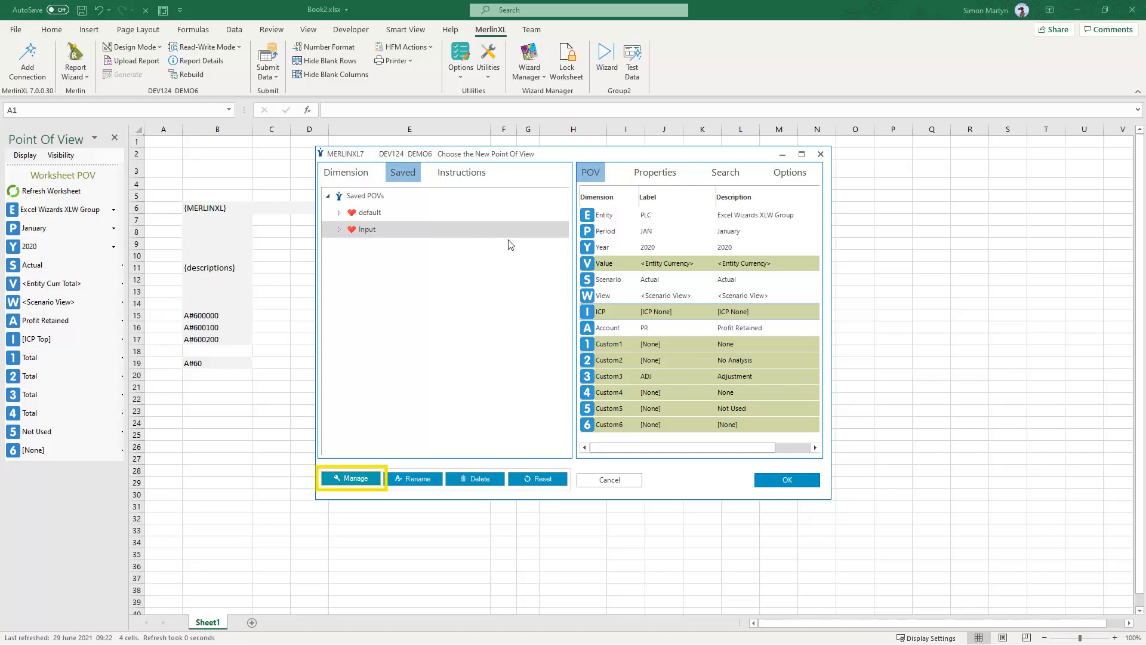
left_click(766, 479)
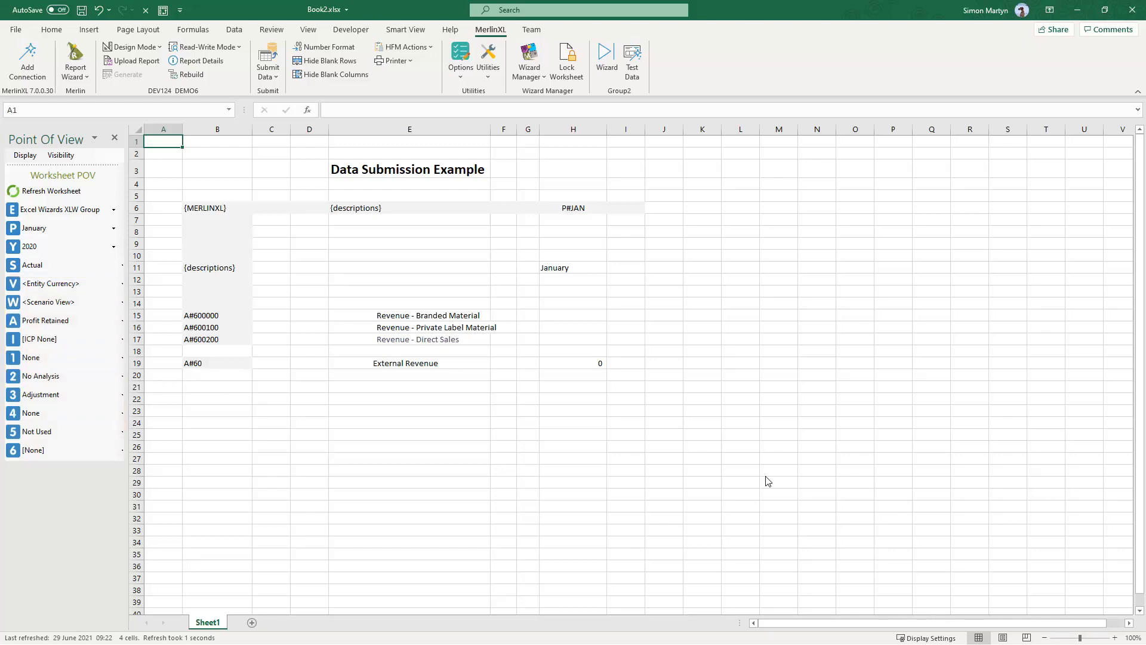
left_click(114, 210)
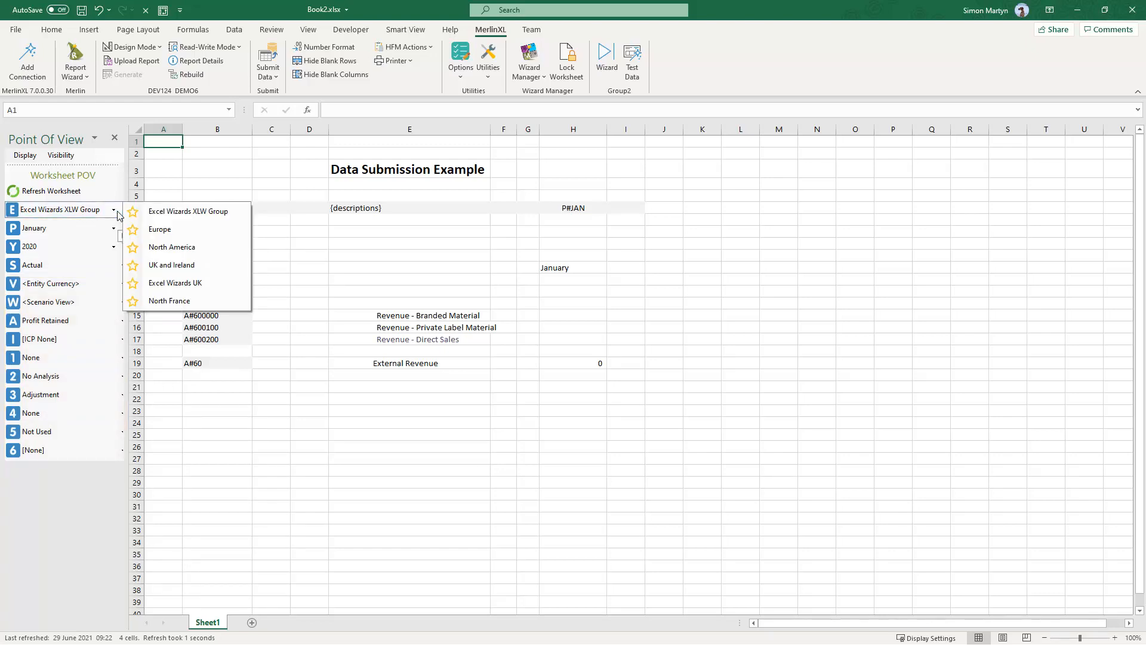
left_click(188, 284)
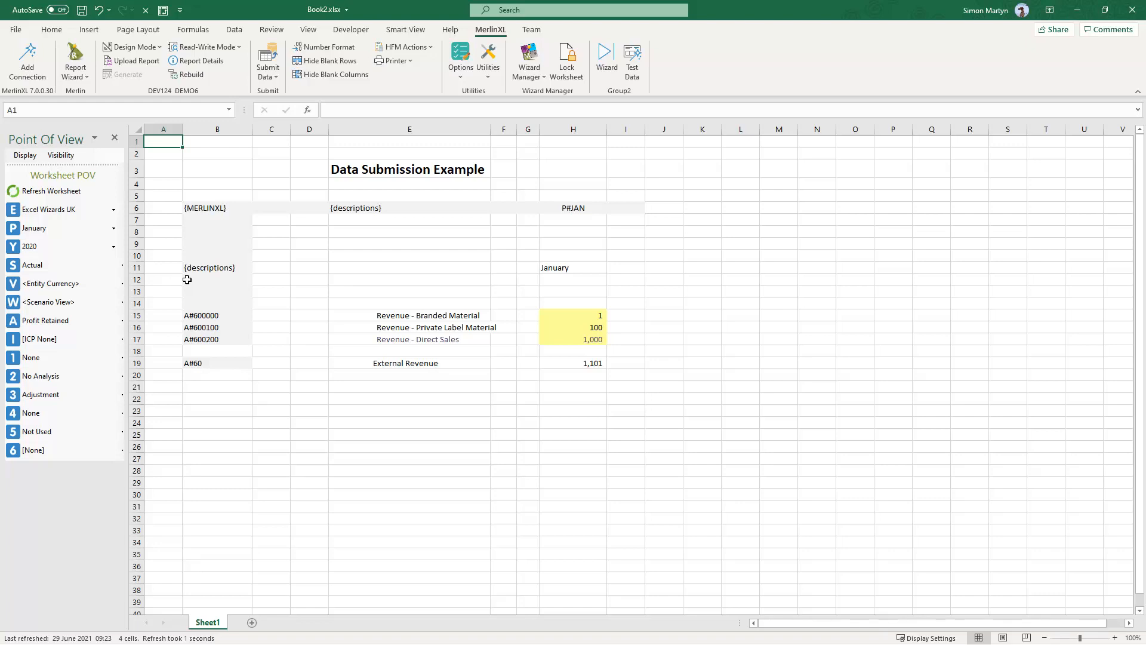
- Enter 10,000 as the Revenue - Branded Material value for January
left_click(578, 315)
type("10,00")
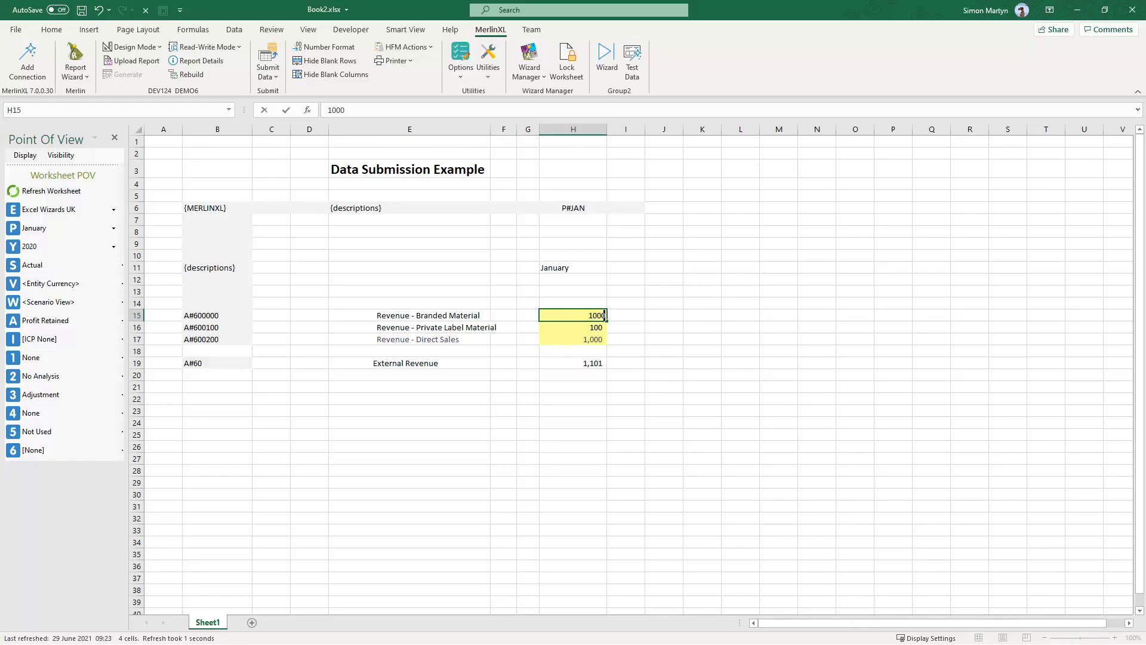
type("0")
key("Return")
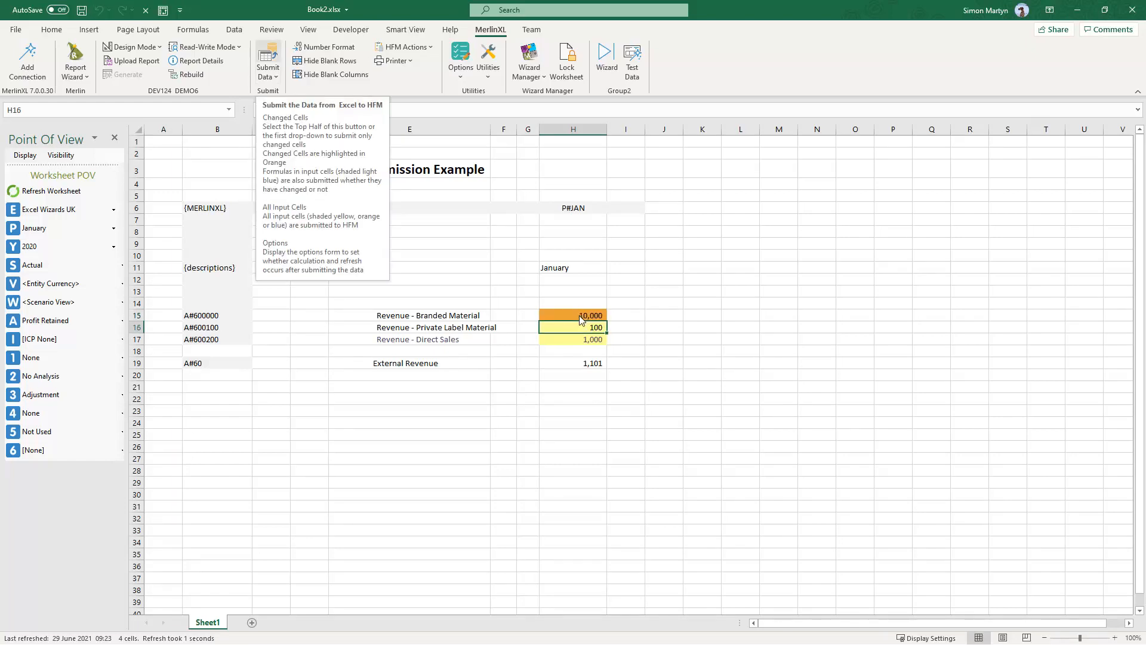
- Submit the changed cells to HFM and acknowledge the submission message
left_click(275, 77)
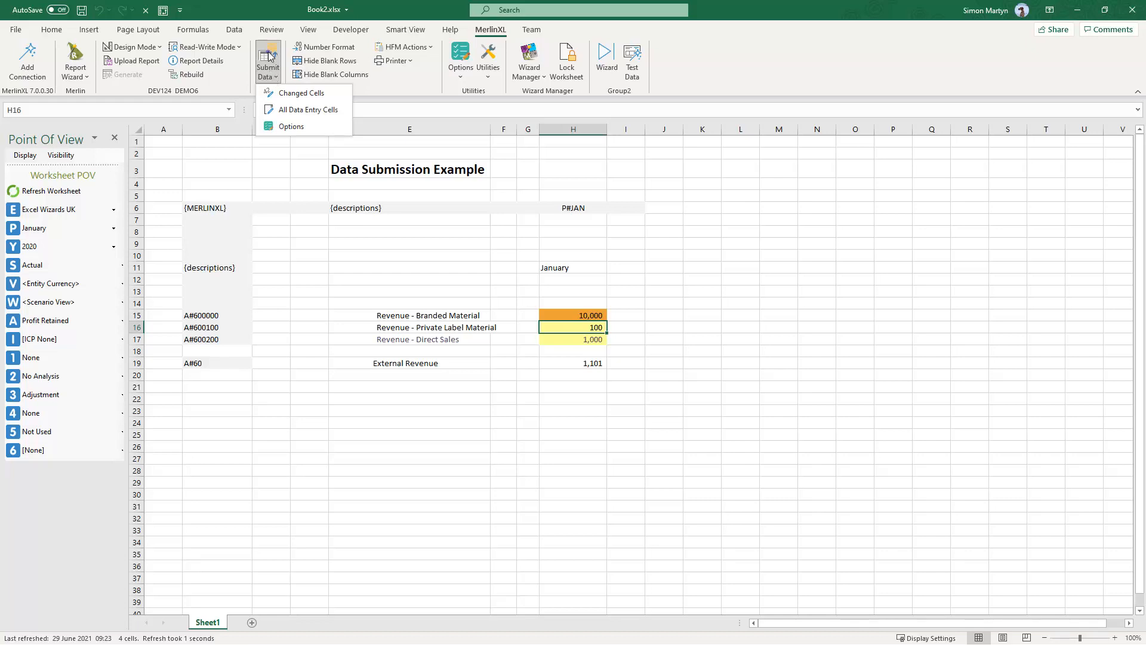
left_click(267, 54)
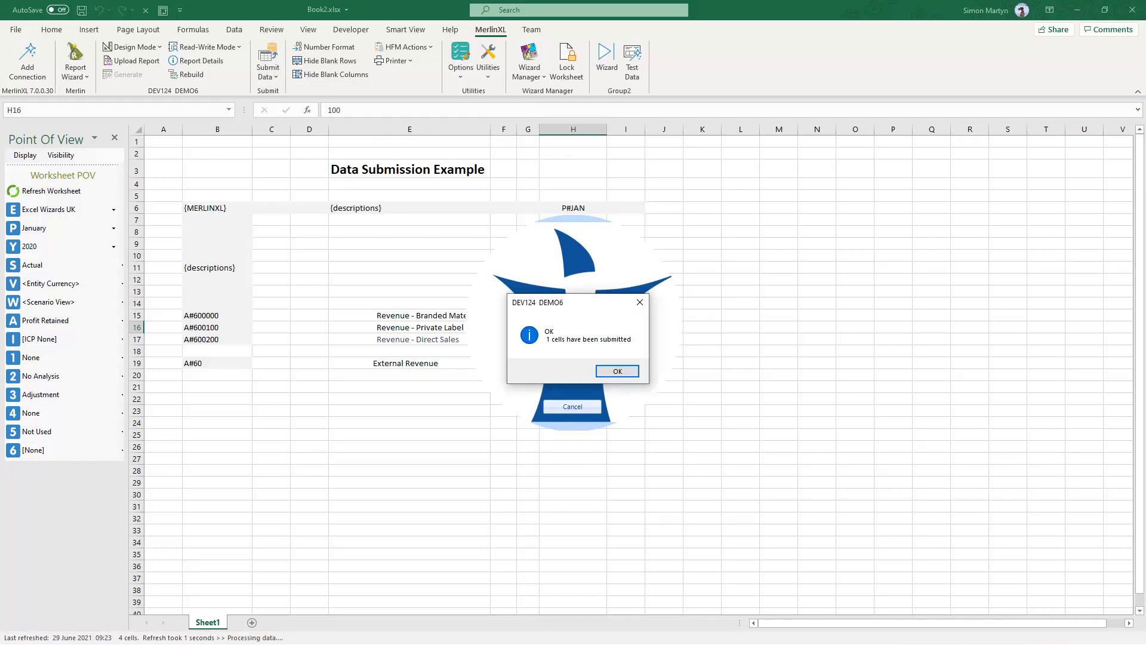
left_click(618, 371)
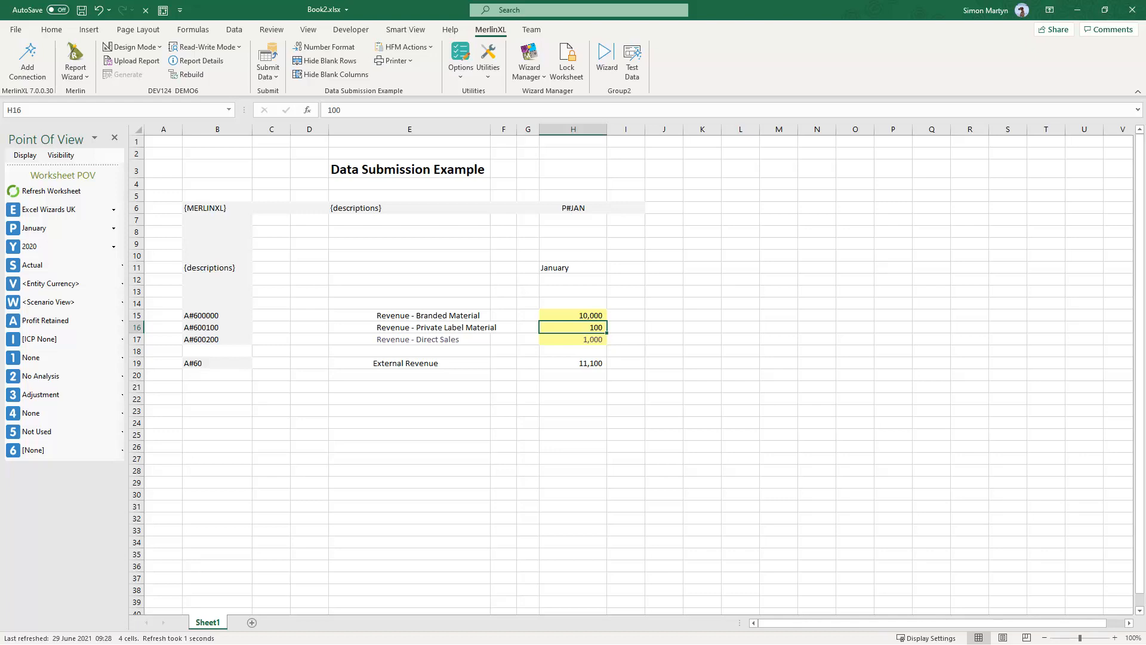
- Open the data submission options to review the refresh and calculate settings, then close them
key("Return")
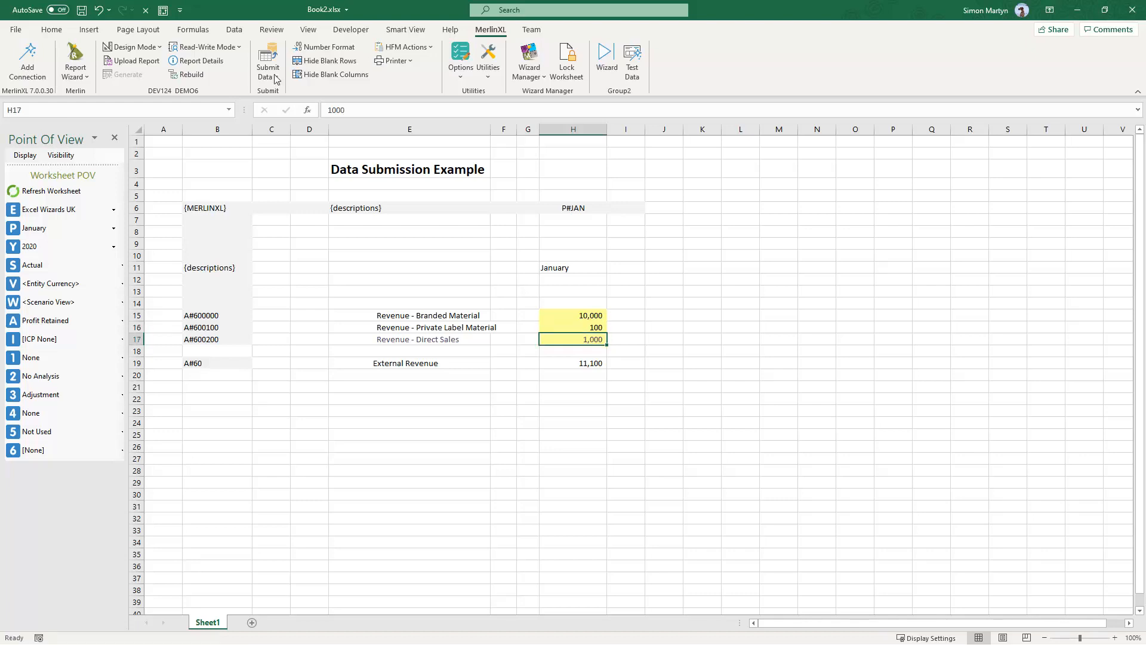
left_click(275, 78)
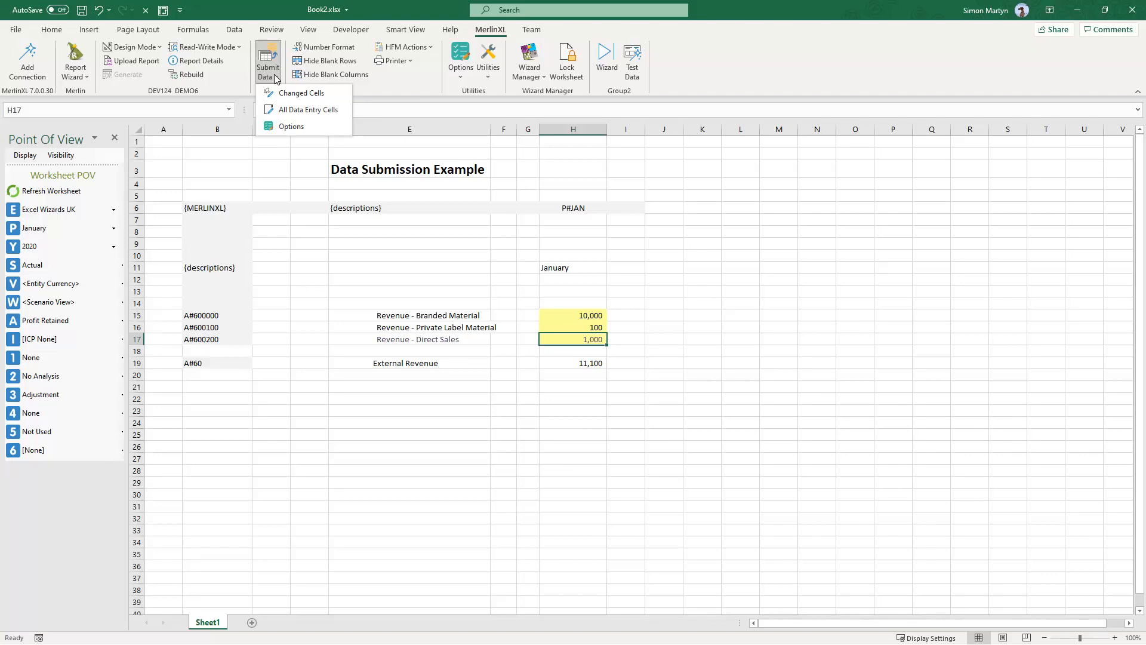
left_click(290, 123)
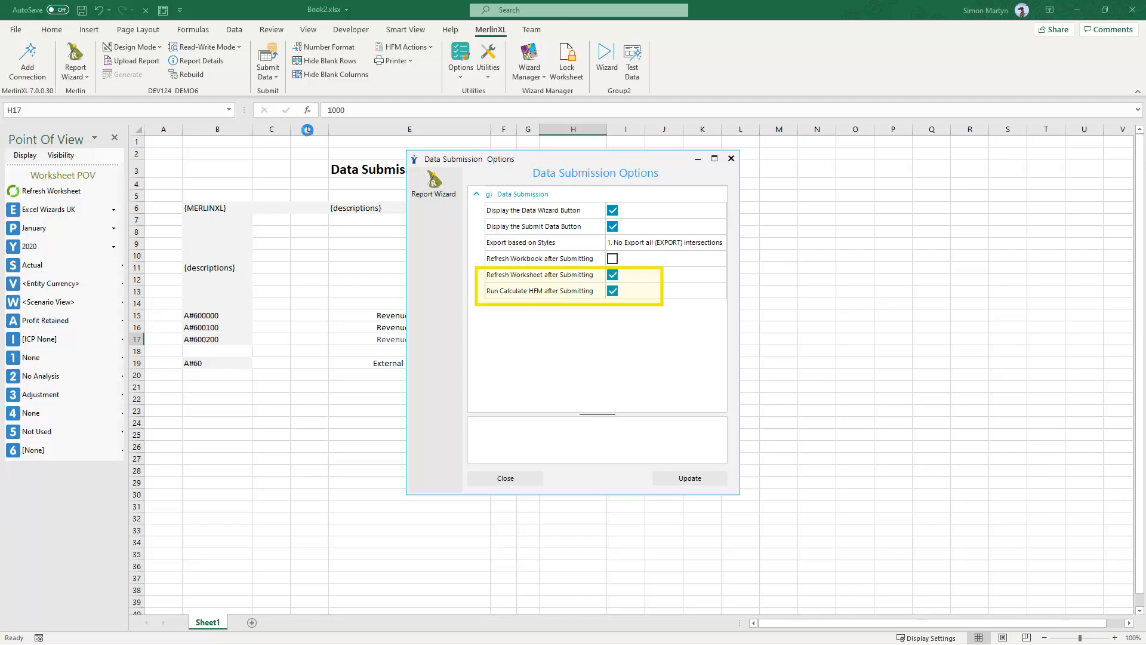
left_click(519, 481)
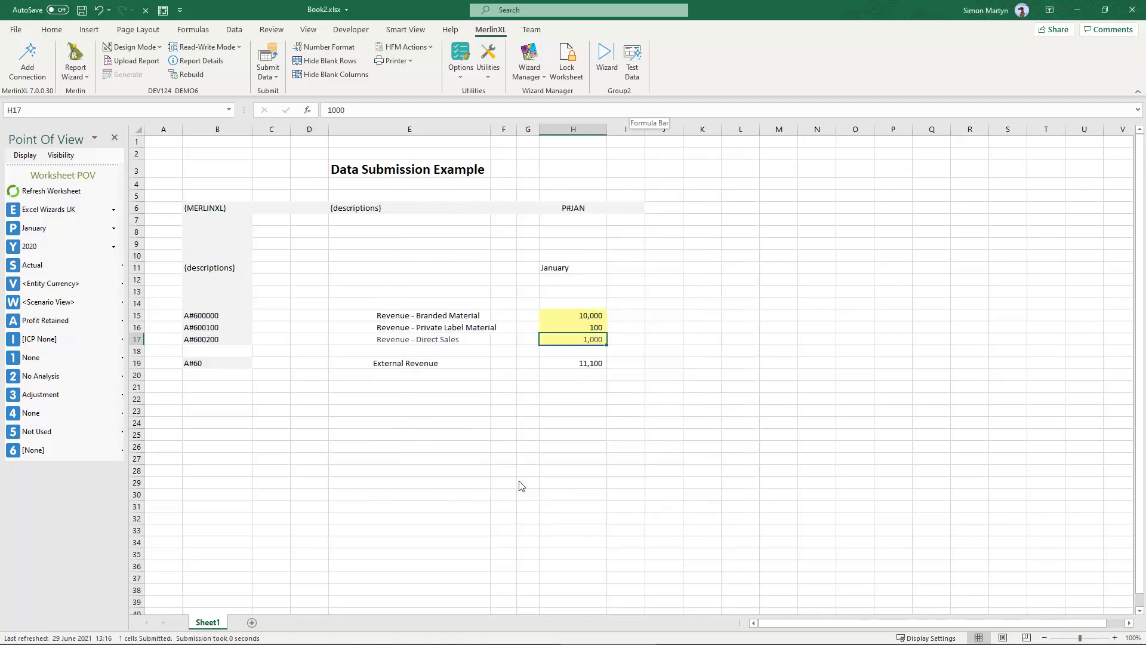
- Clear the Revenue - Private Label Material value and submit the change
left_click(590, 329)
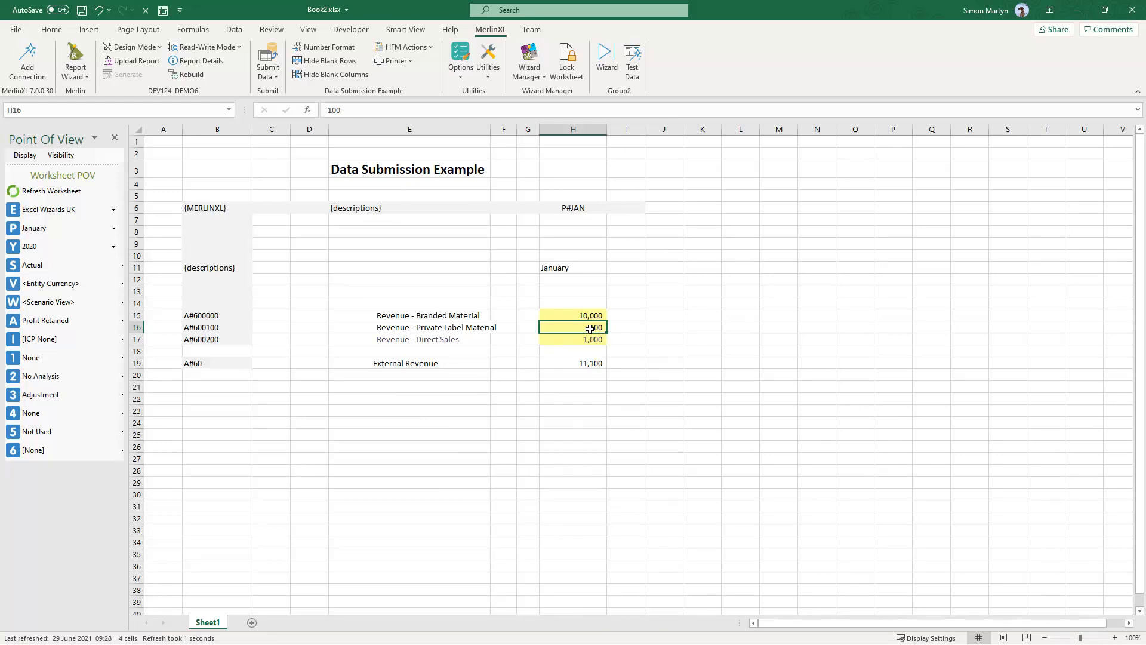
key("Delete")
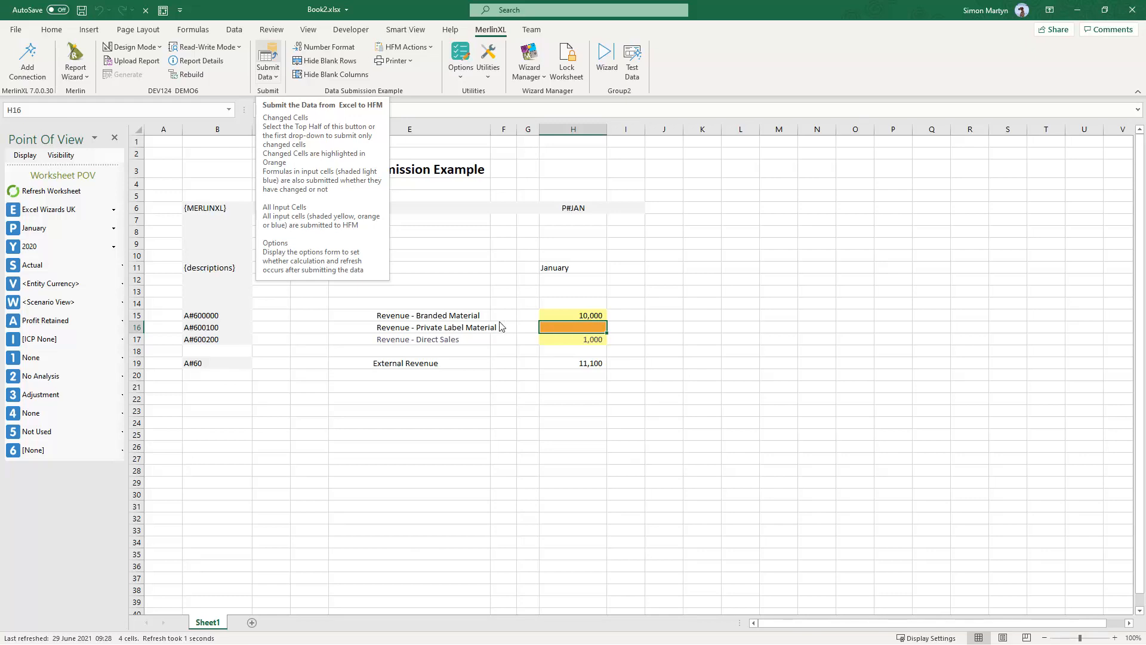
left_click(272, 55)
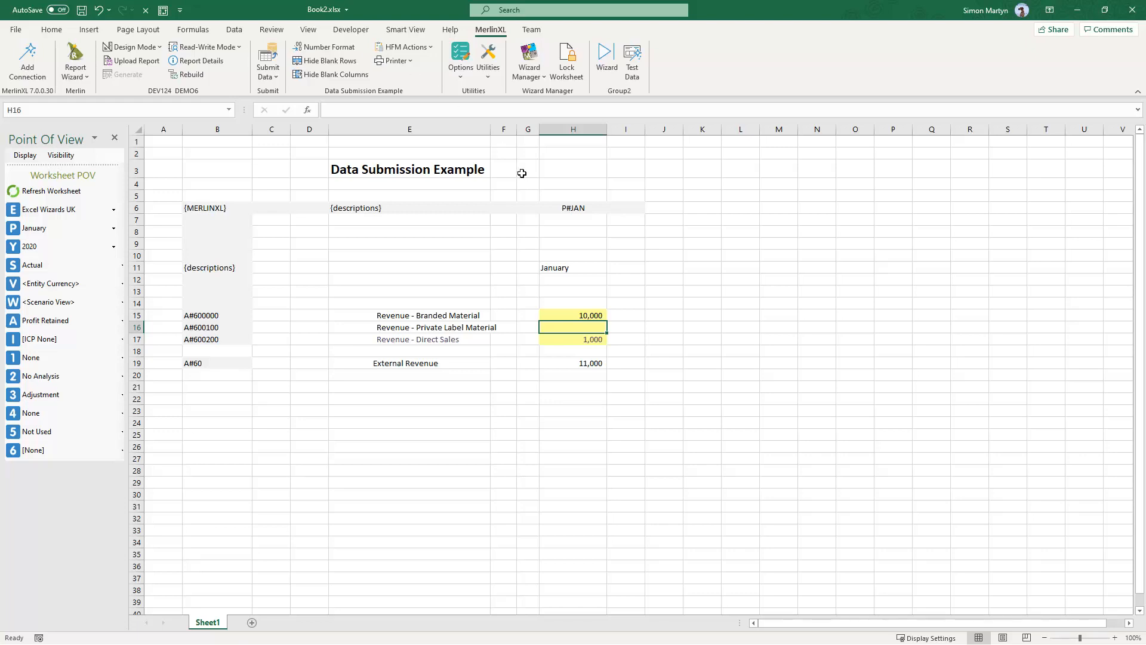
- Enter 123456 in cell H24 below the report
left_click(577, 423)
type("123456")
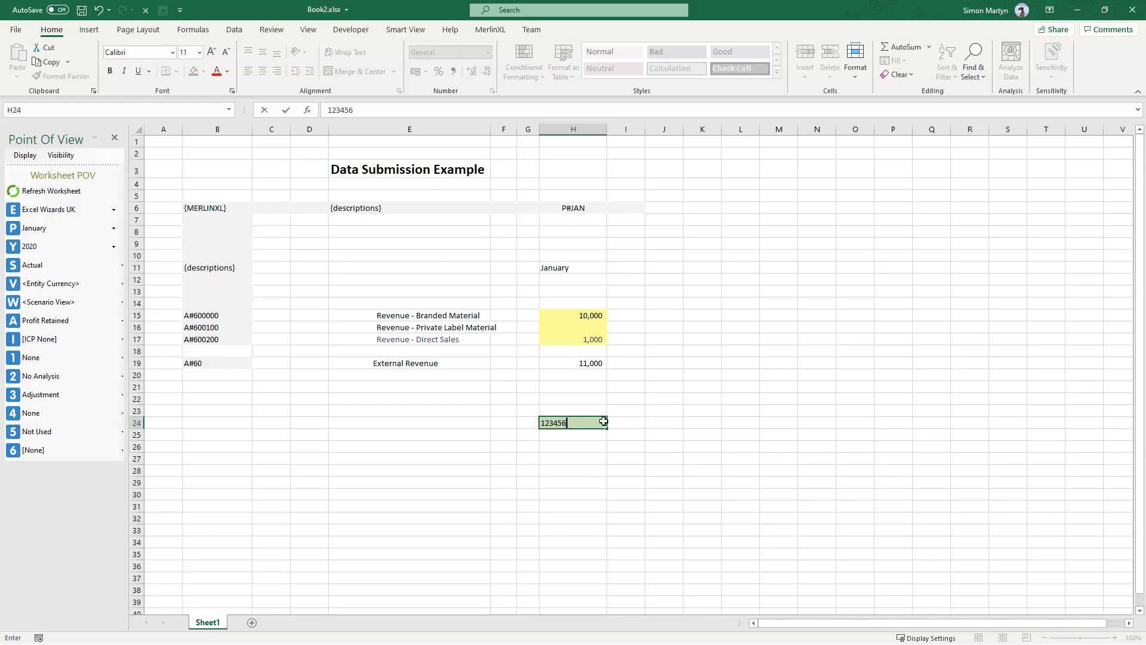
key("Return")
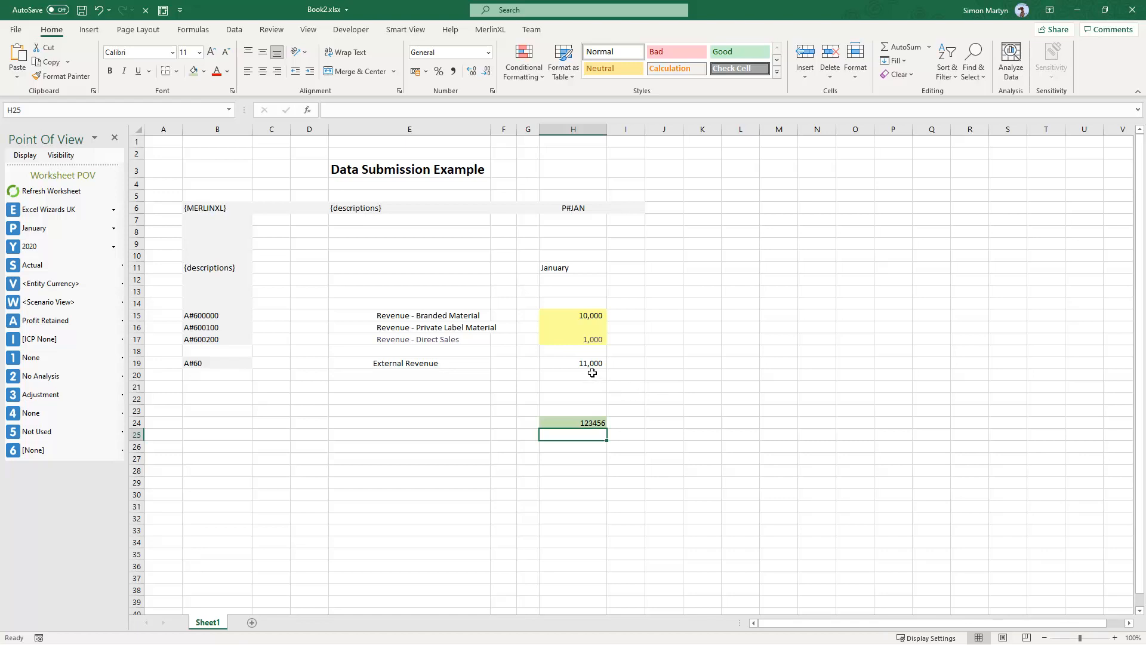
- Set the Private Label Material value to the formula +H24*2 and submit it
left_click(582, 328)
type("+")
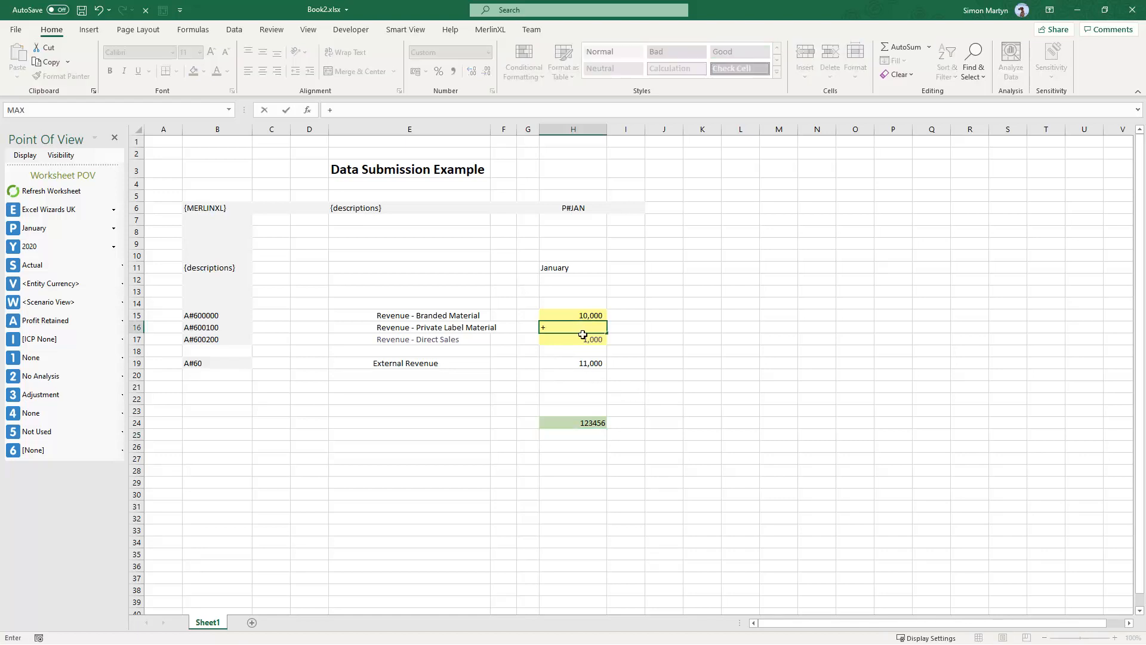
left_click(584, 422)
type("*")
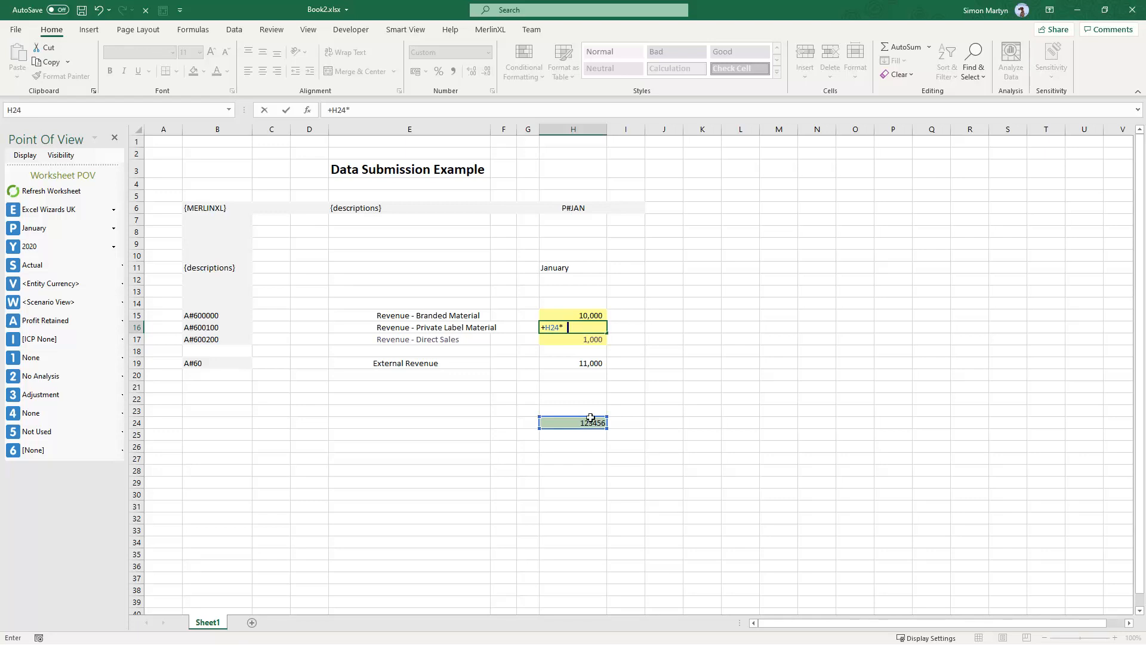
type("2")
key("Return")
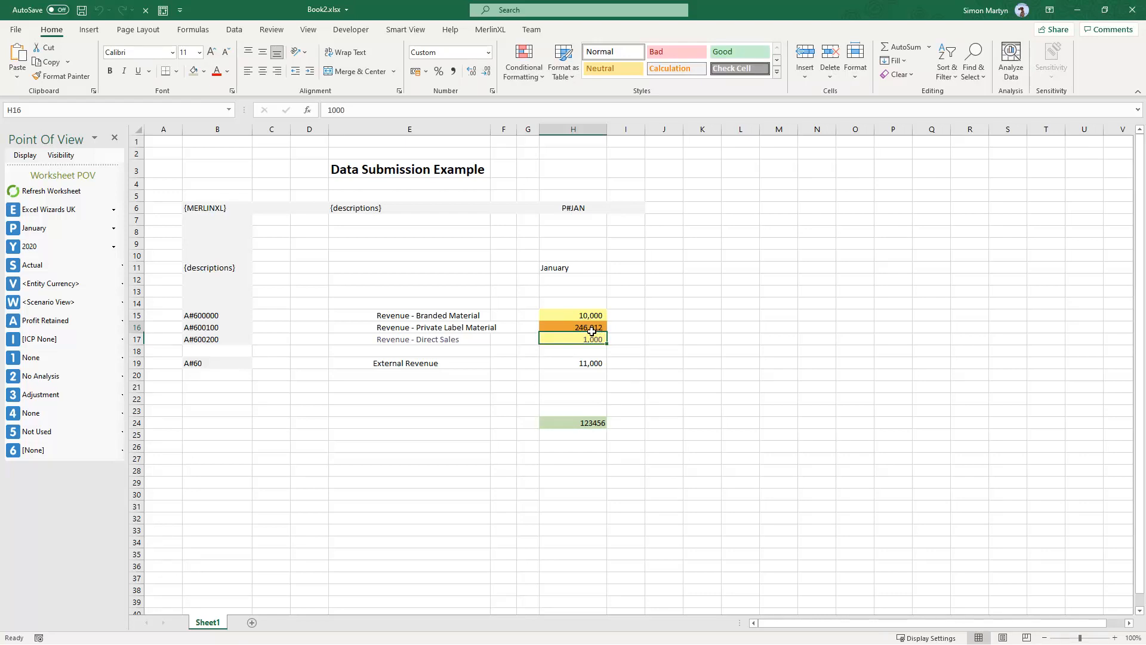
left_click(266, 54)
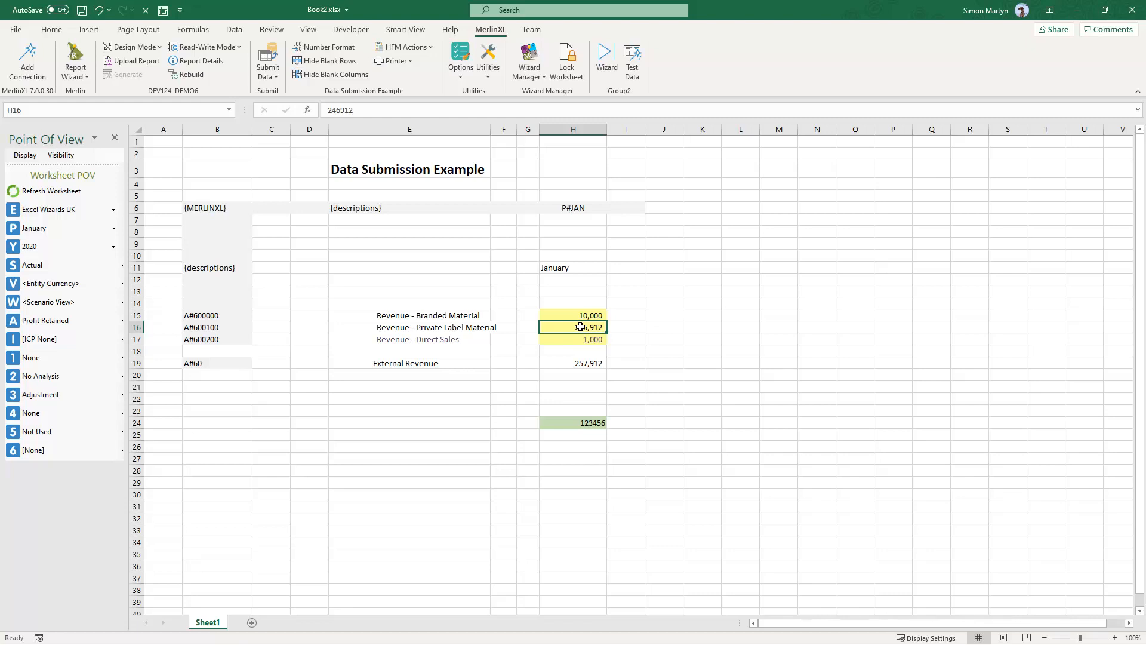
- Set the Private Label Material value to the bracketed formula =(H24*3), submit it and reselect the cell
type("=(")
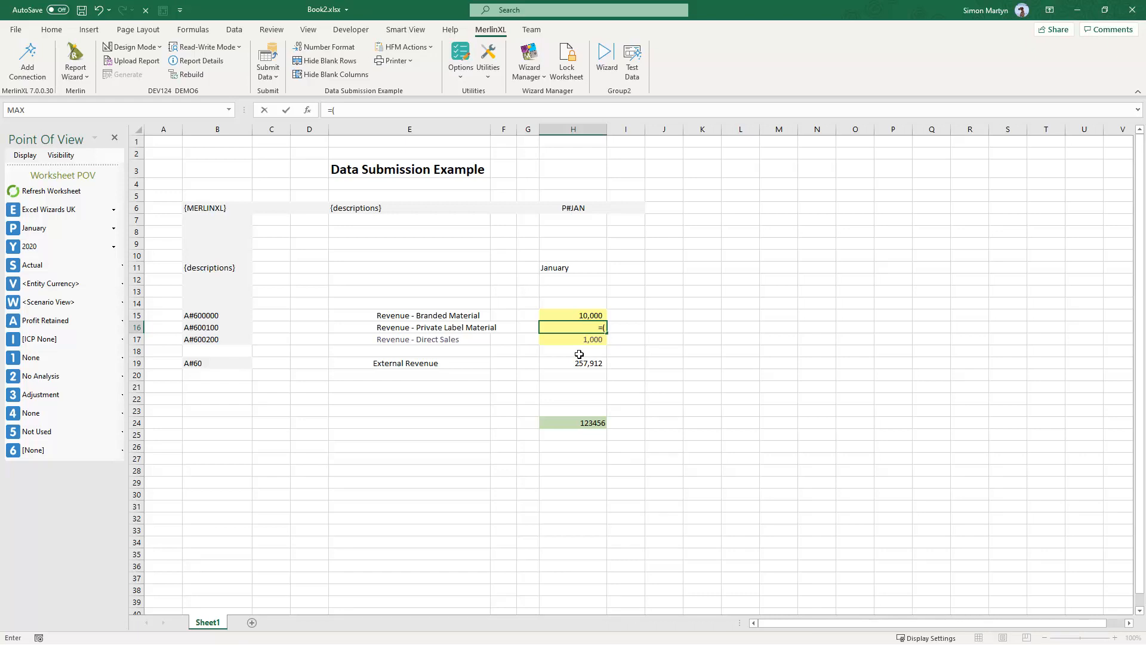
left_click(575, 422)
type("*3")
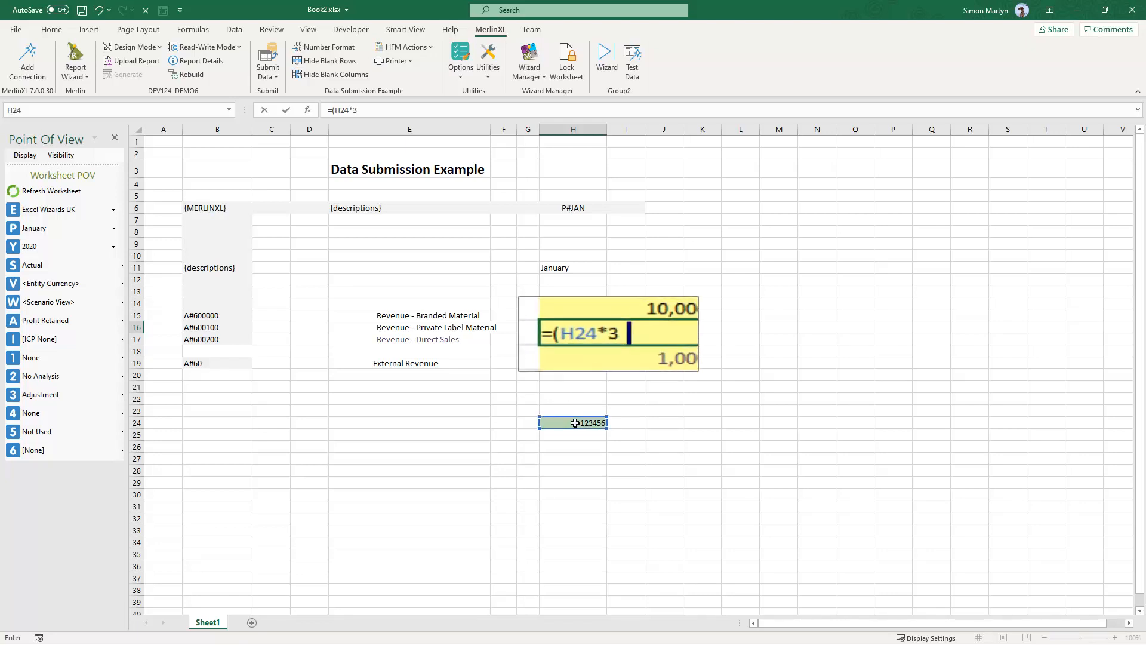
key("Return")
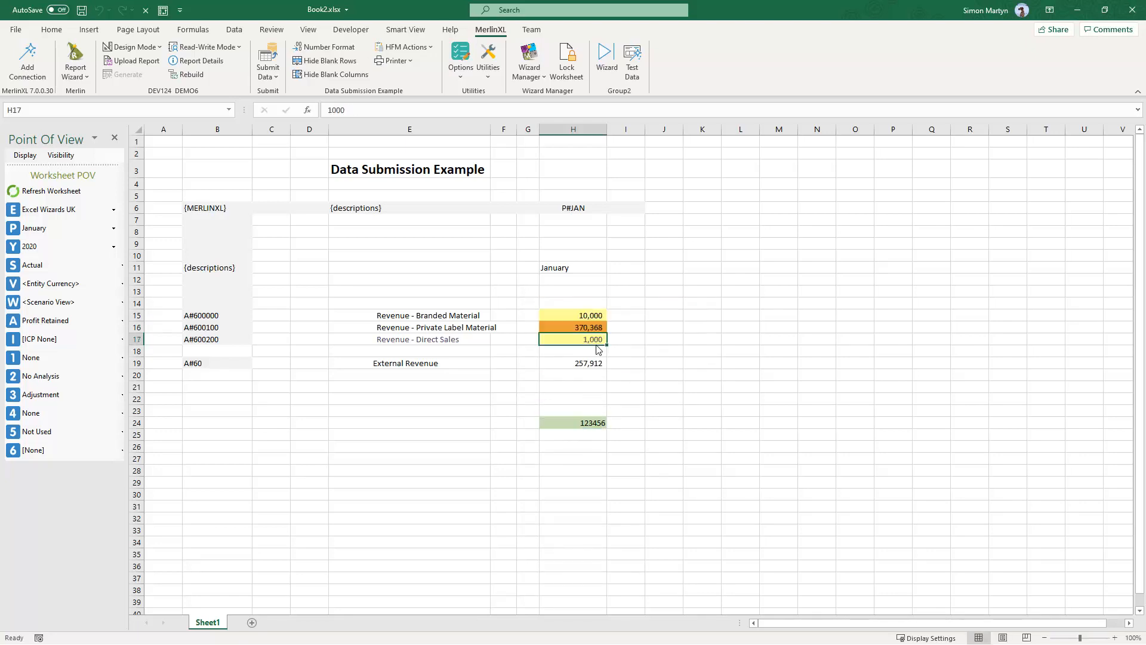
left_click(268, 52)
left_click(580, 328)
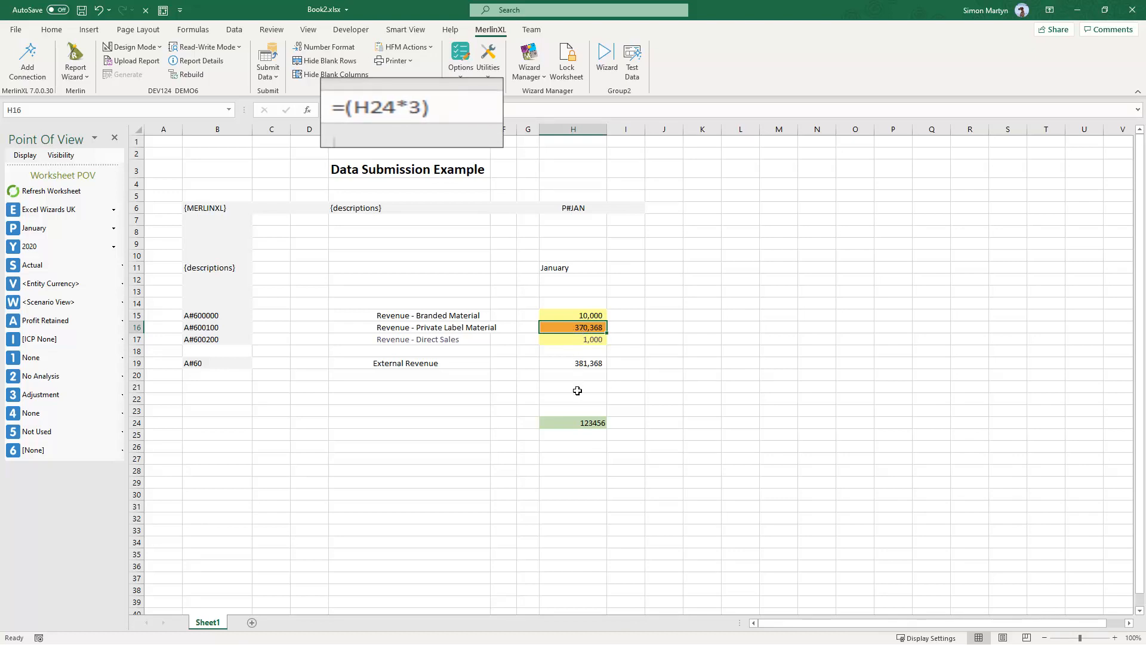
- Change cell H24 to 1111 and submit the worksheet data
left_click(577, 422)
type("1111")
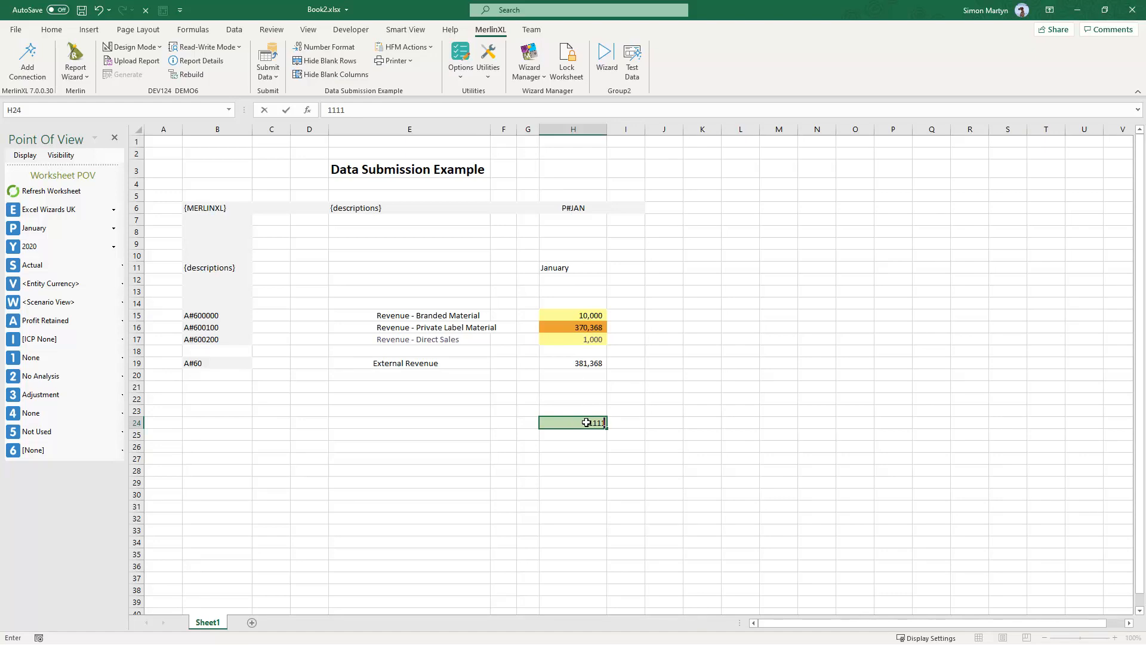
key("Return")
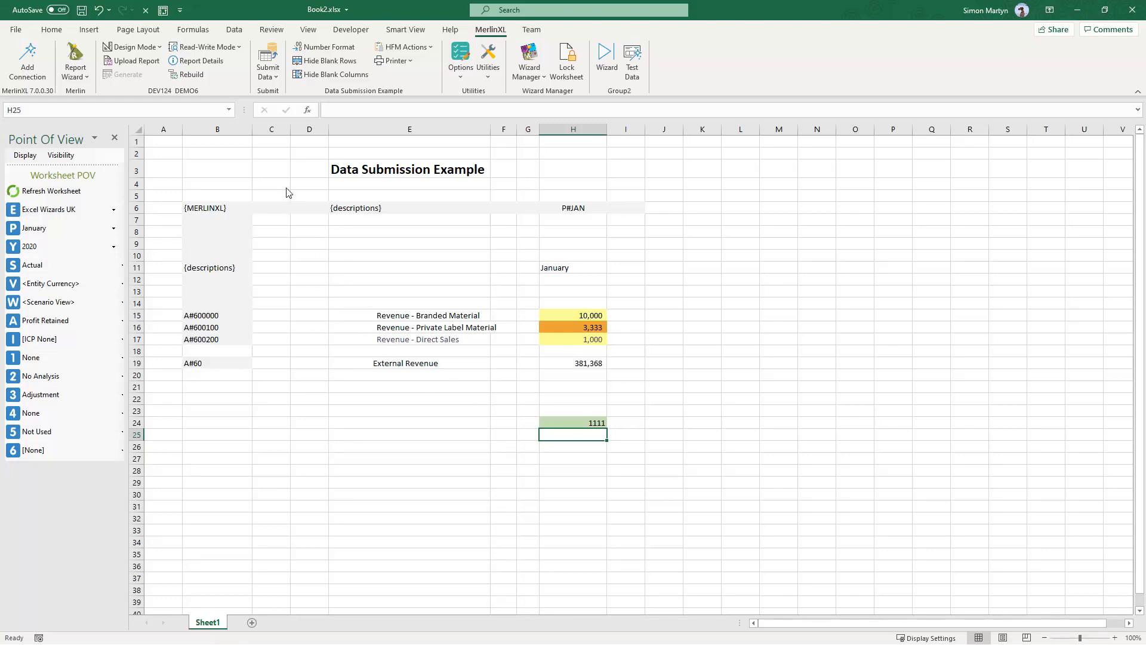
left_click(272, 56)
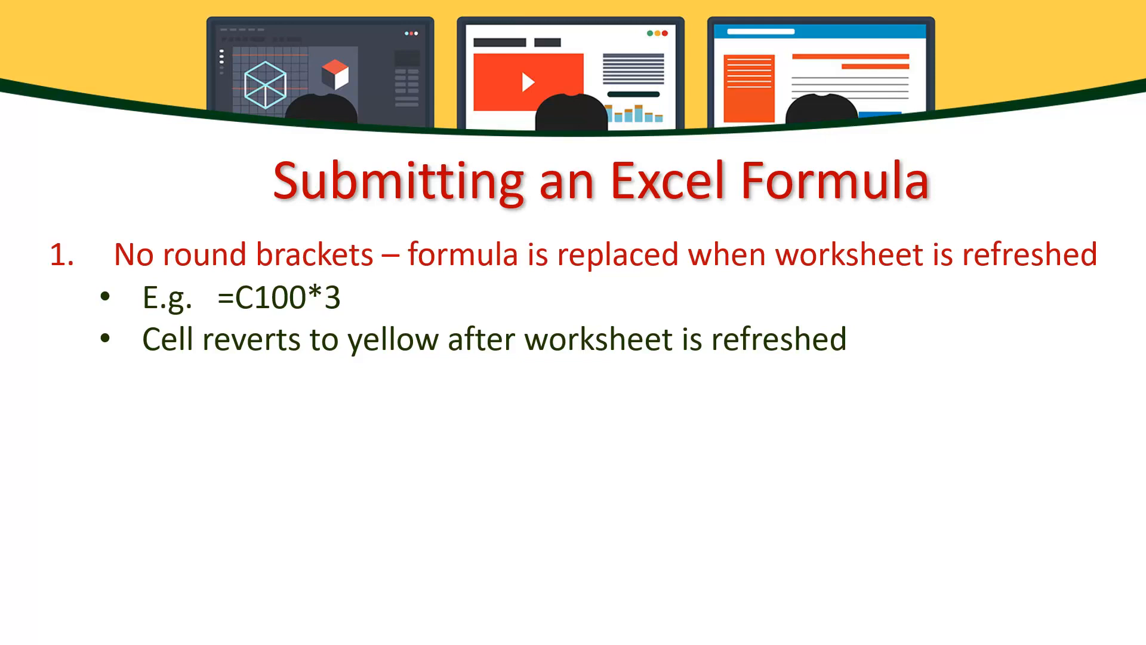
key("Right")
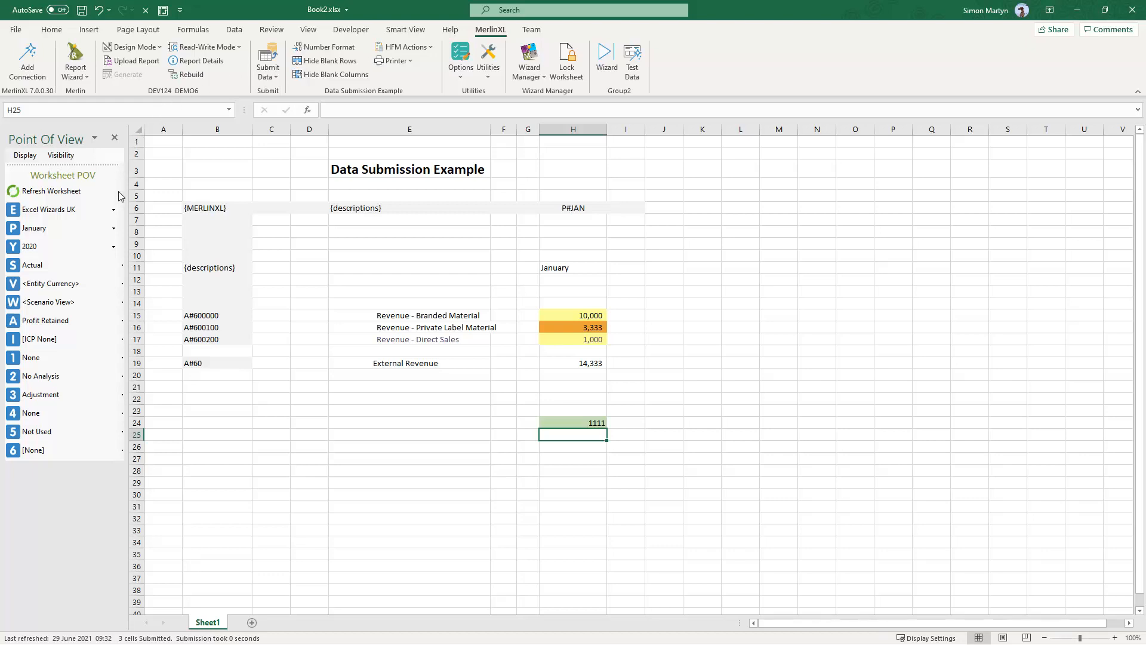
- Switch the worksheet entity to UK and Ireland
left_click(117, 212)
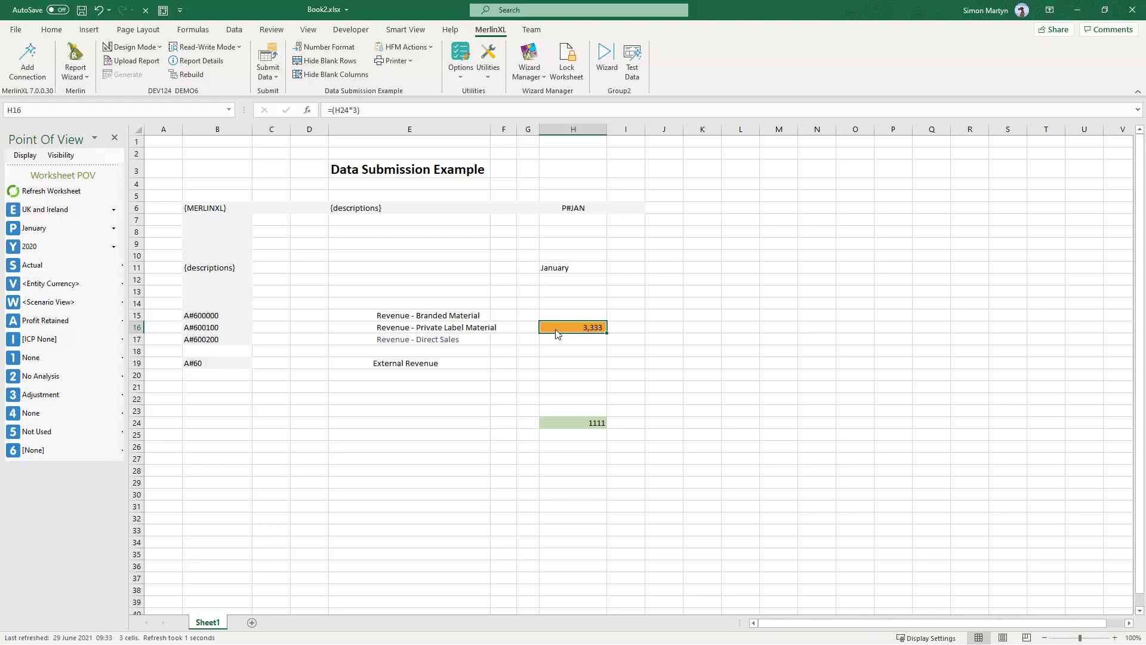
- Clear the Private Label Material formula cell and refresh the worksheet
key("Delete")
key("Return")
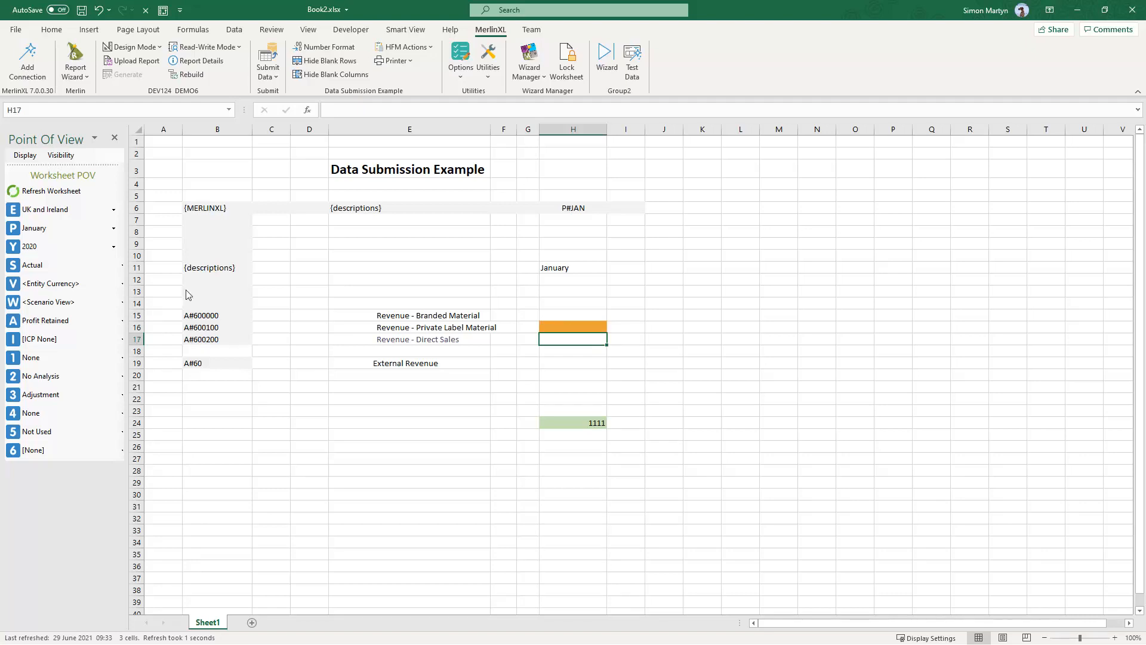
left_click(64, 191)
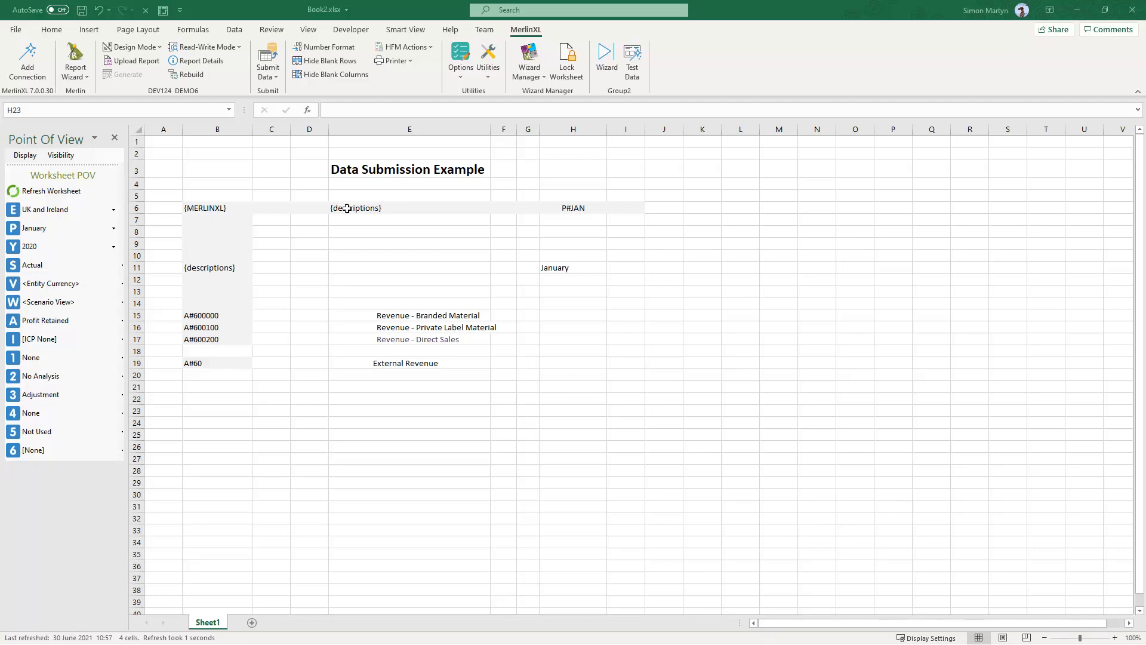
- Run a Consolidate from the External Revenue cell for UK and Ireland, January 2020
left_click(574, 363)
right_click(576, 366)
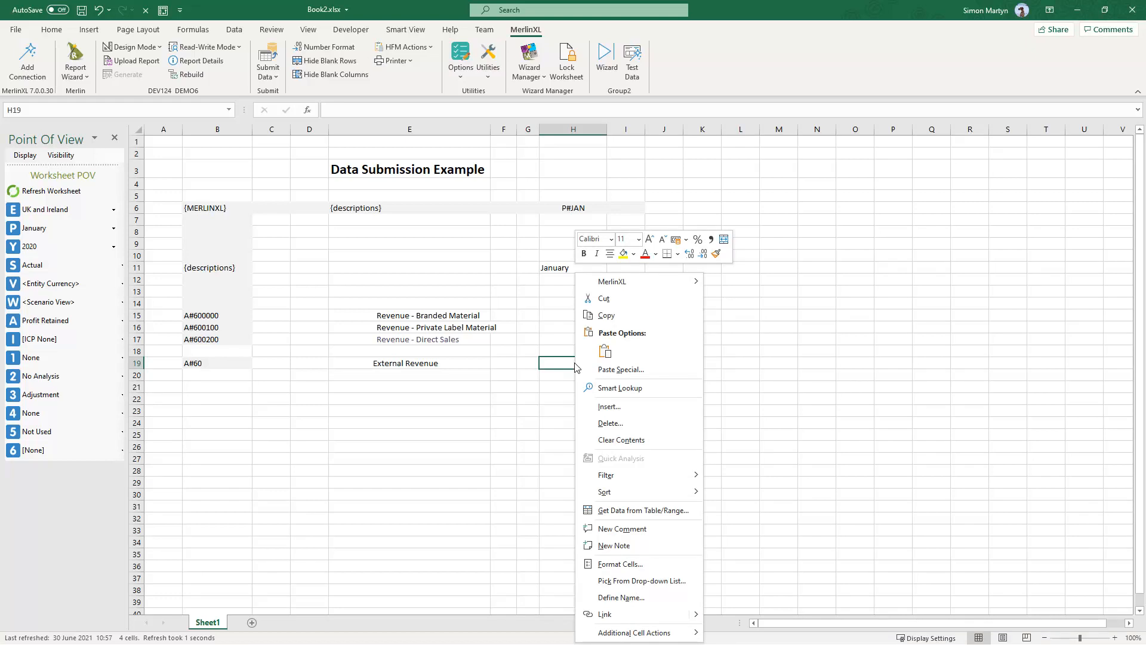
mouse_move(604, 287)
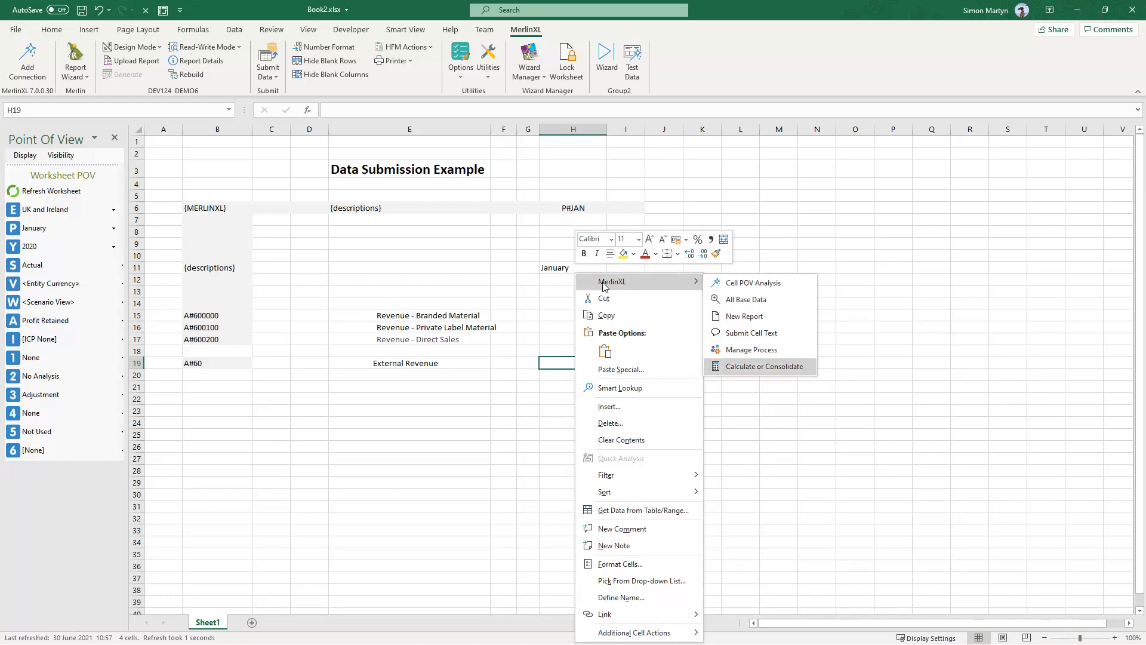
left_click(779, 368)
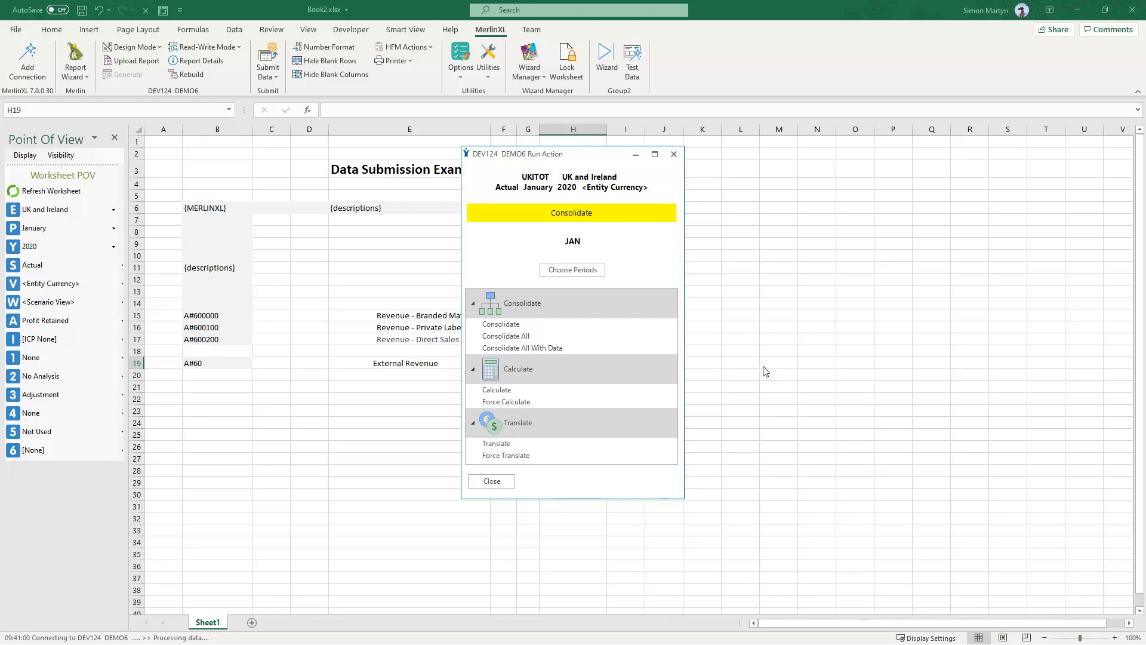
left_click(528, 327)
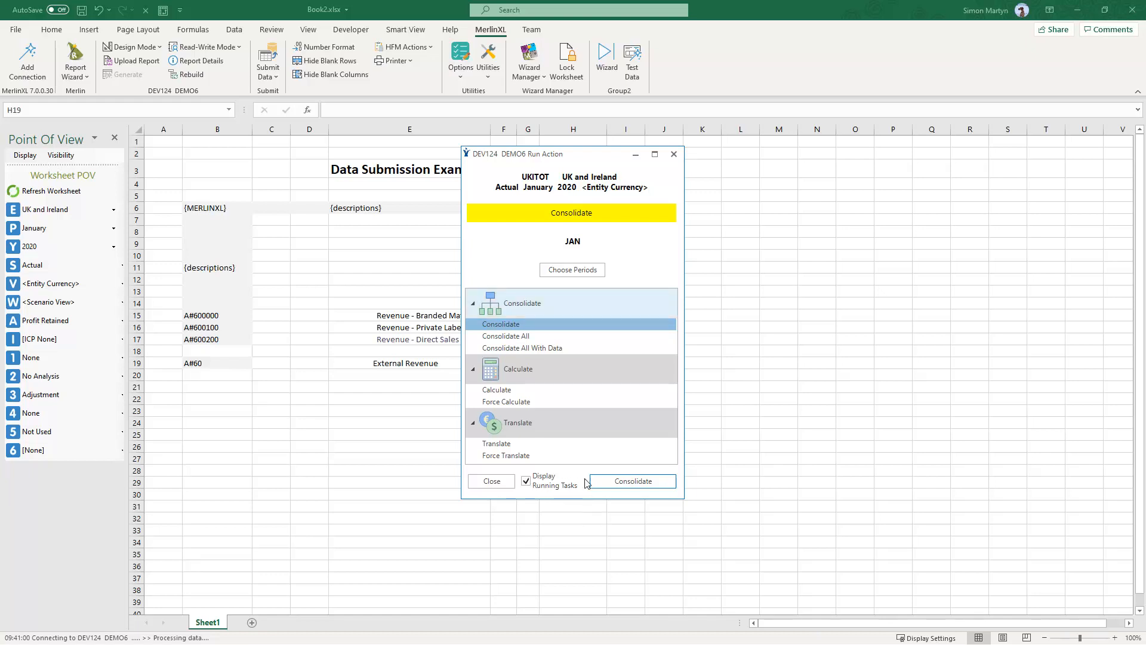
left_click(634, 487)
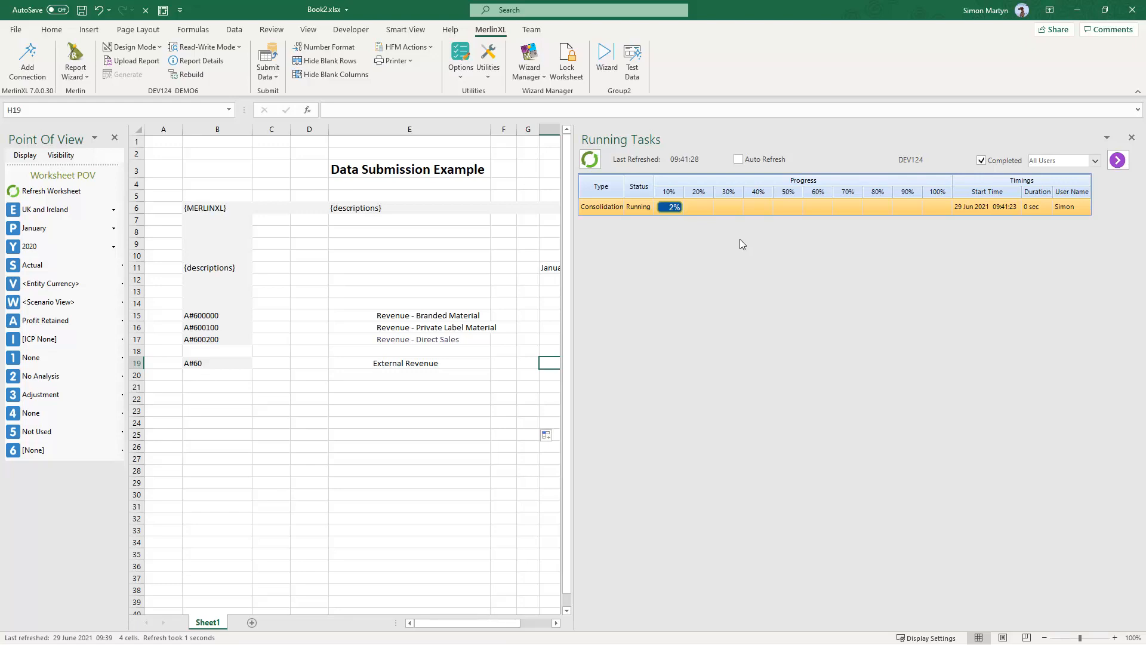
- Refresh the worksheet to load the consolidated External Revenue total
left_click(738, 159)
left_click(805, 160)
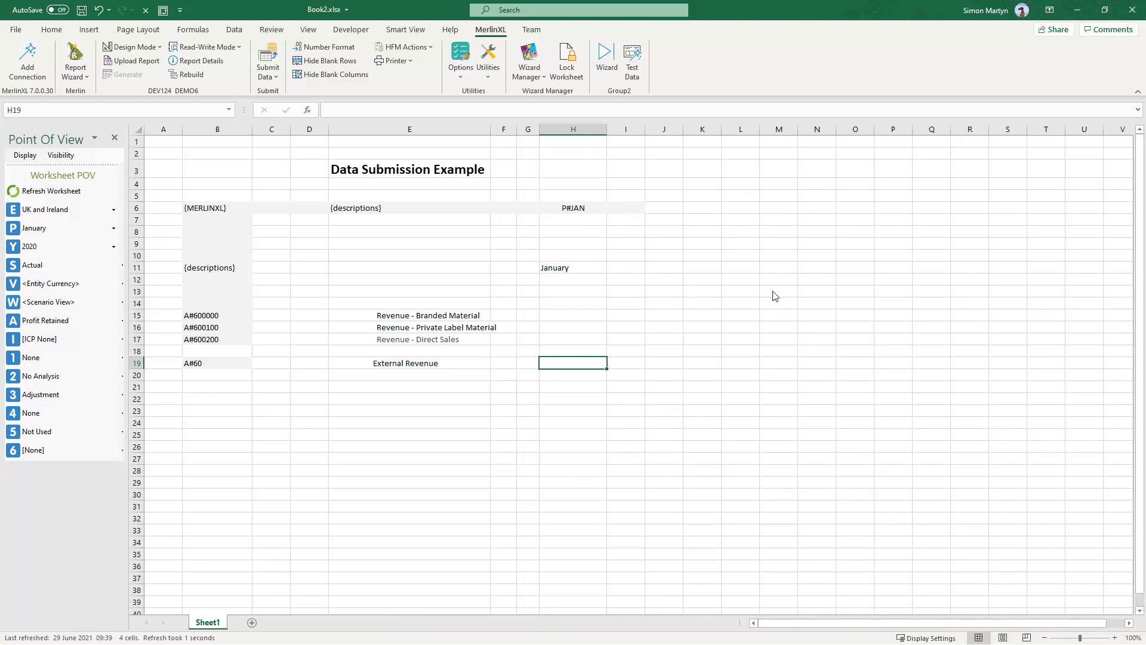
left_click(24, 192)
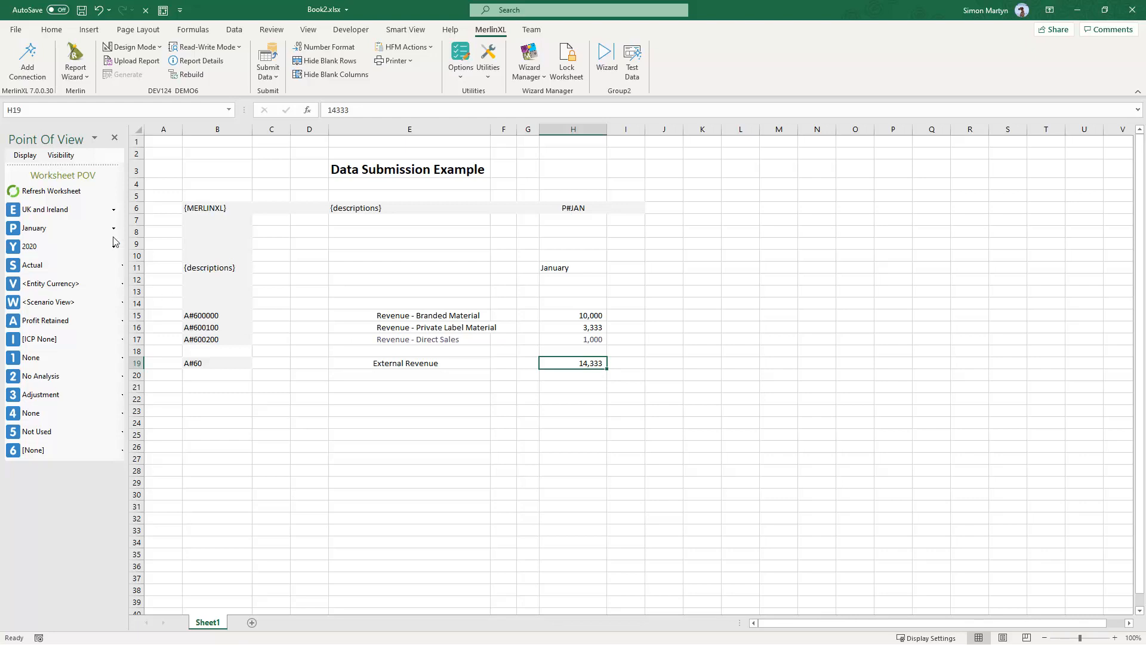
- Switch the worksheet entity to Excel Wizards UK
left_click(110, 215)
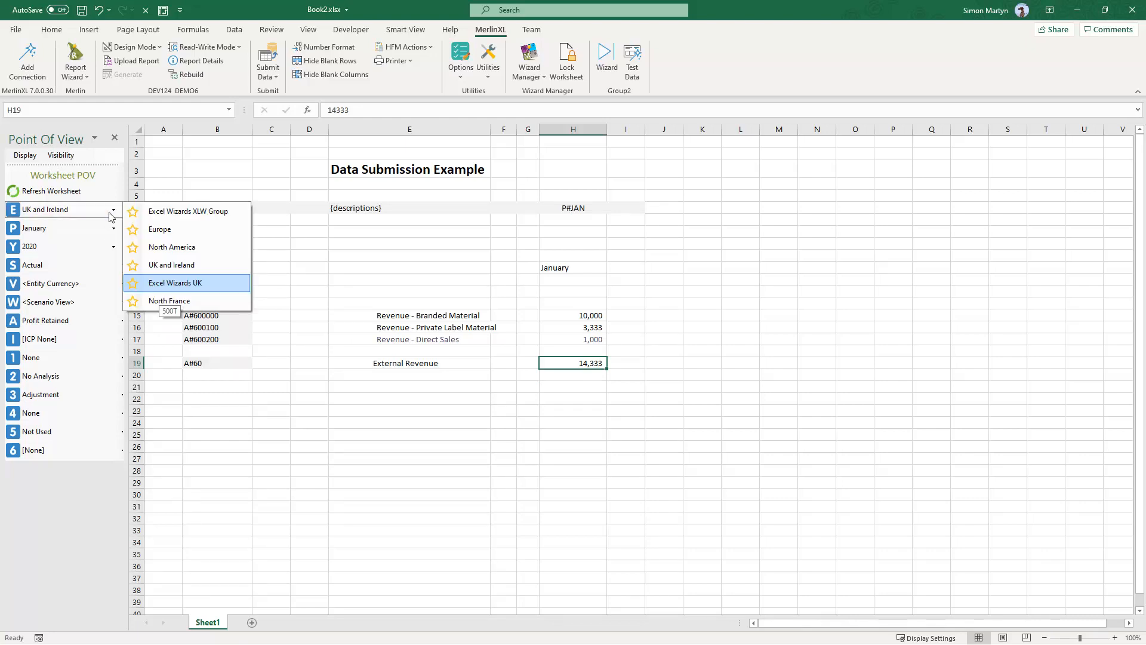
left_click(161, 284)
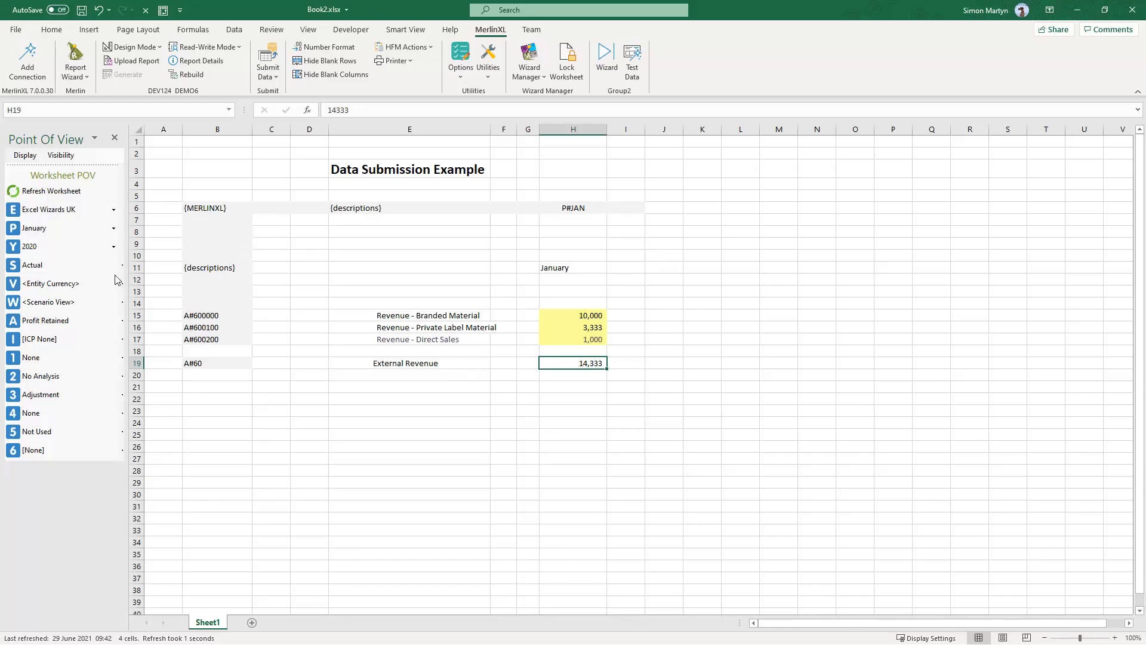
- Change dimension visibility to hide Account and the other dimensions, with Custom3 disabled, and apply it
left_click(71, 156)
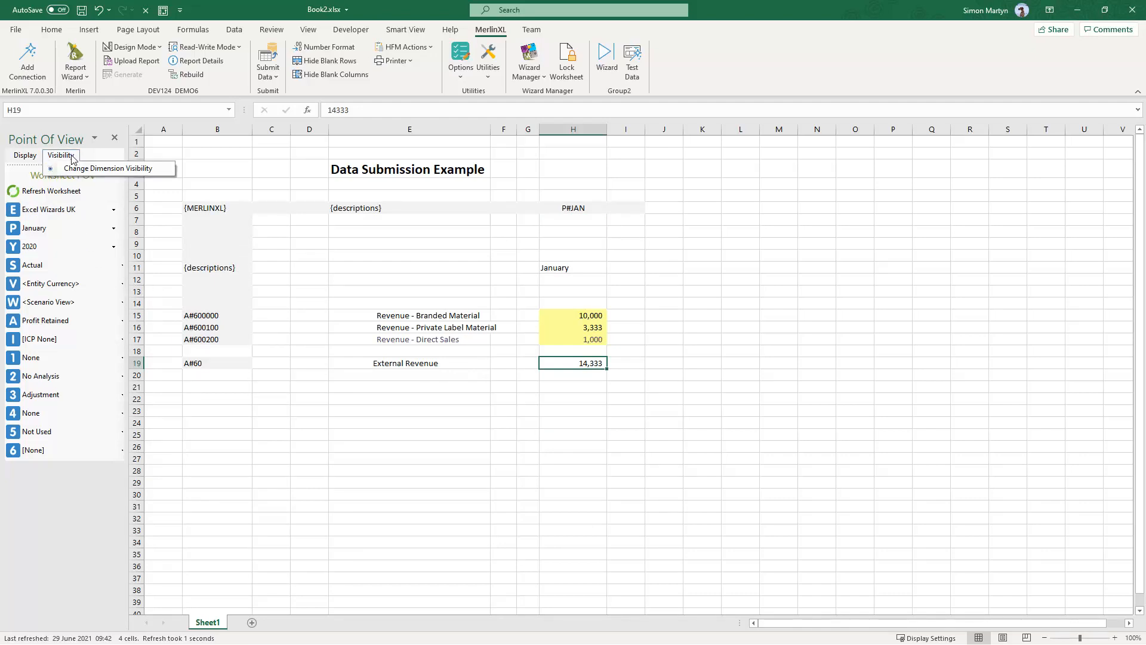
left_click(108, 170)
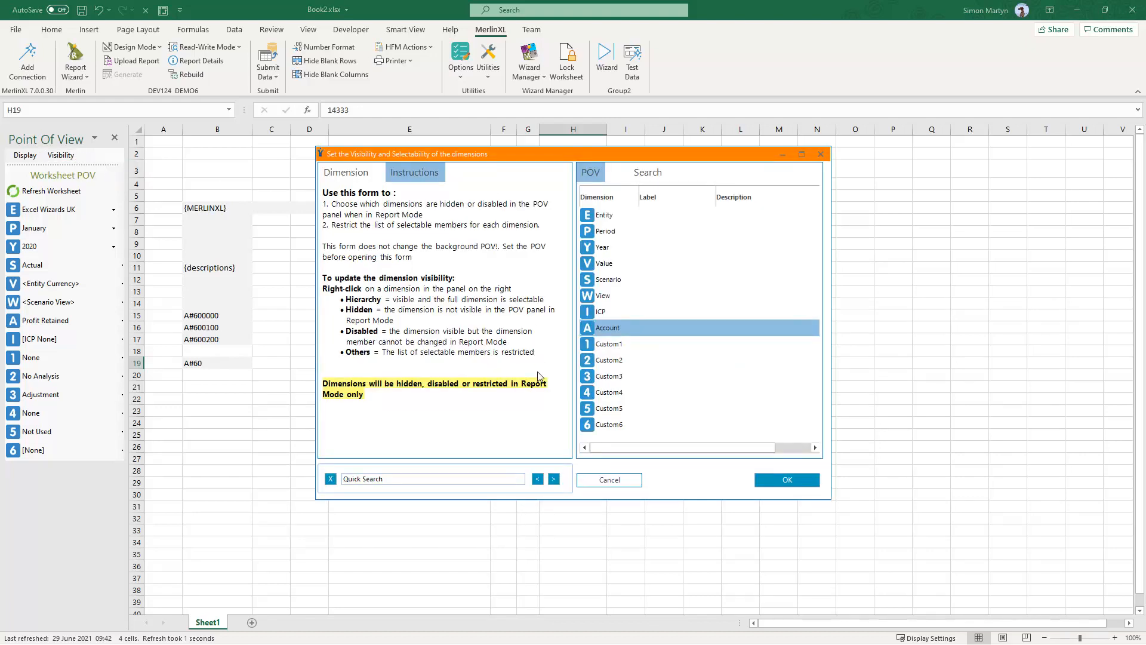
right_click(606, 339)
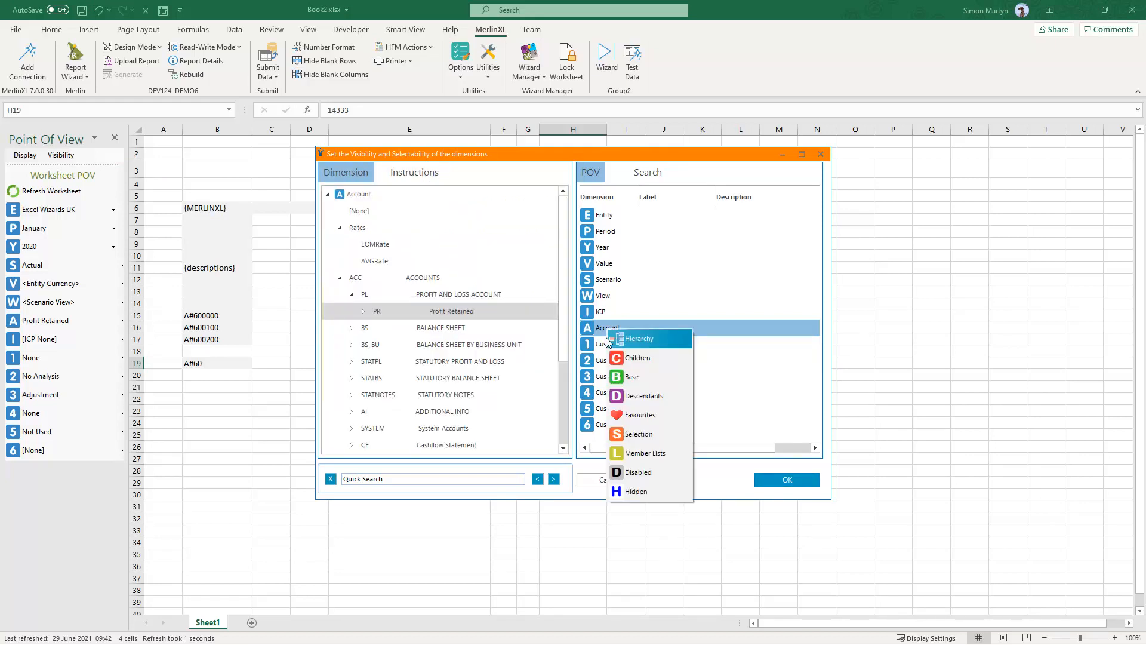
left_click(636, 491)
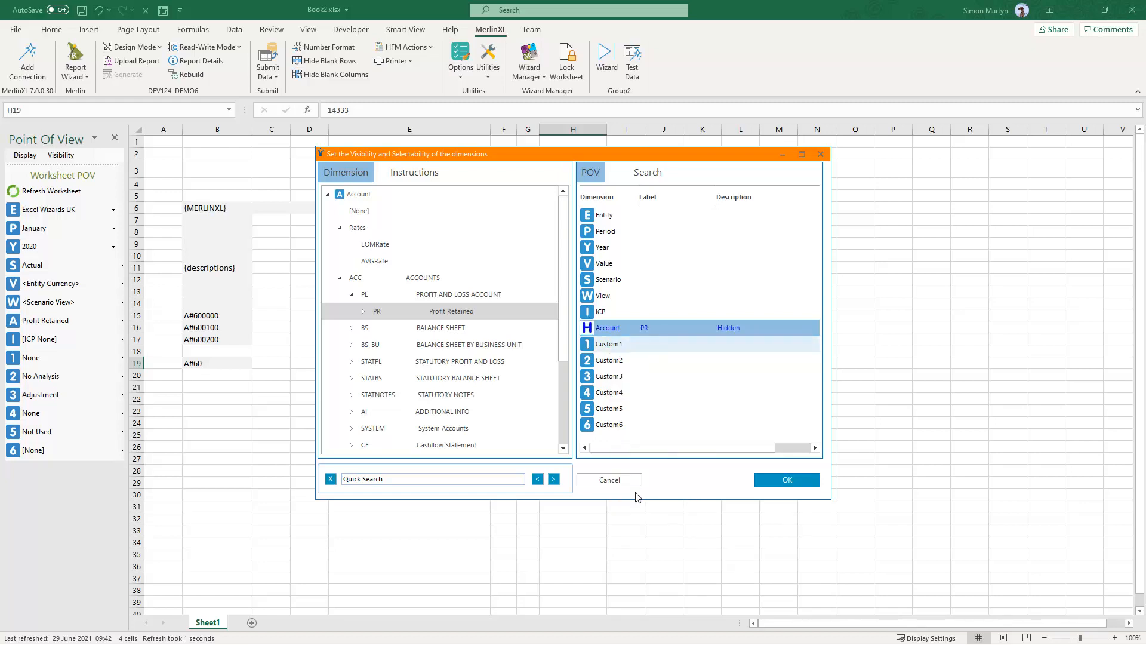
right_click(610, 344)
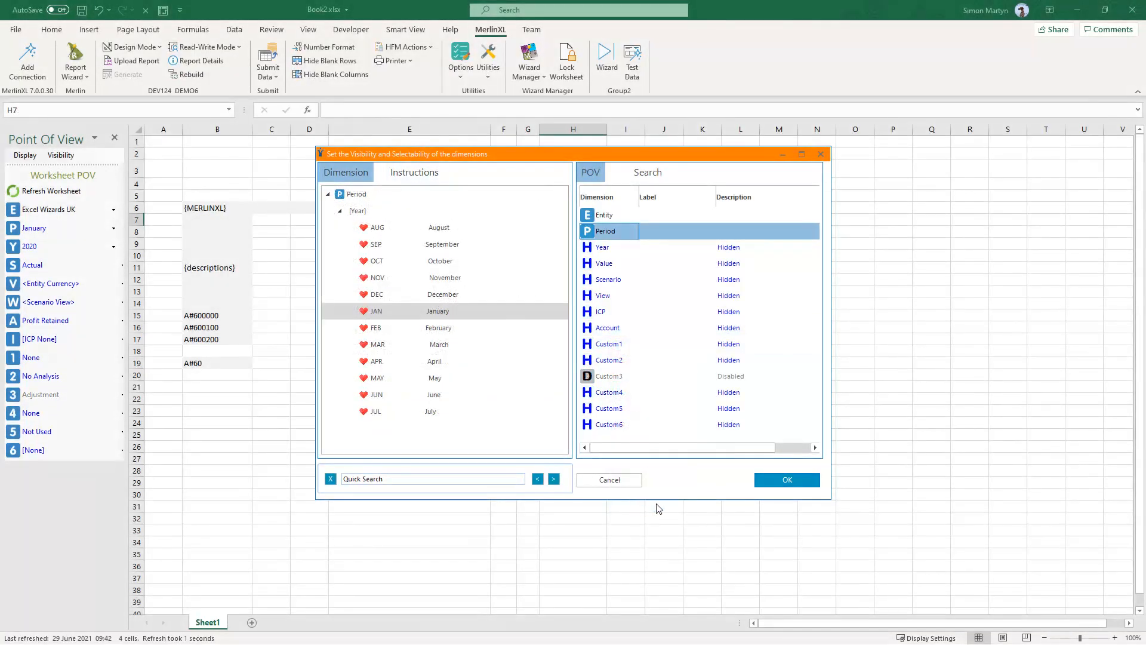
left_click(768, 484)
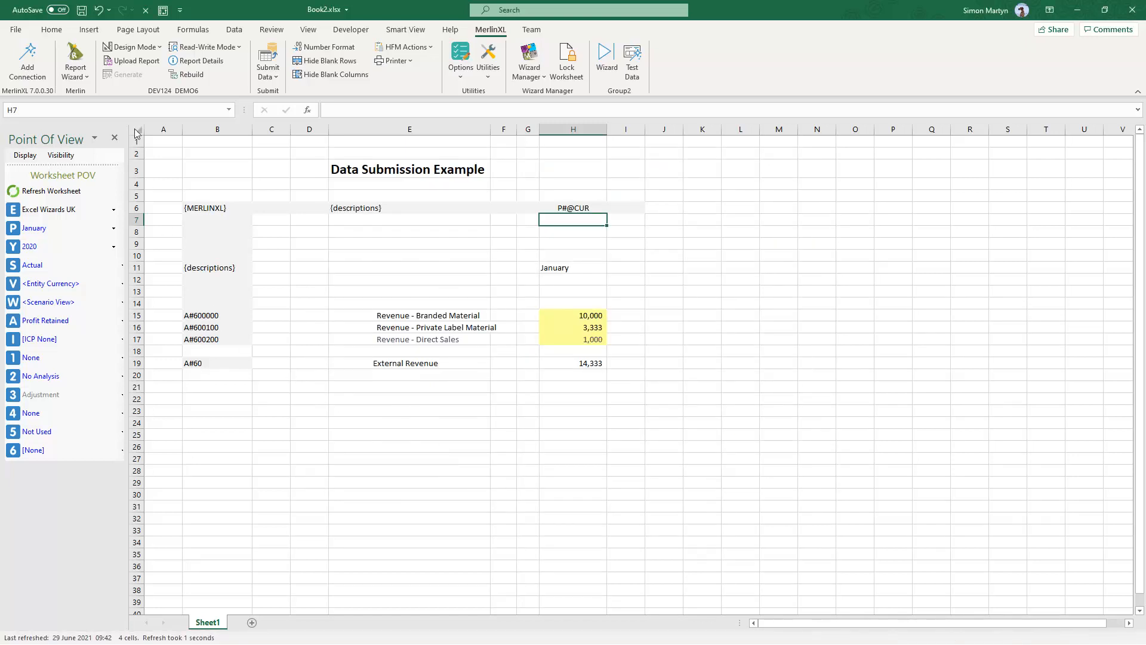
- Browse the UK, US and France worksheets of the workbook
left_click(132, 47)
left_click(147, 81)
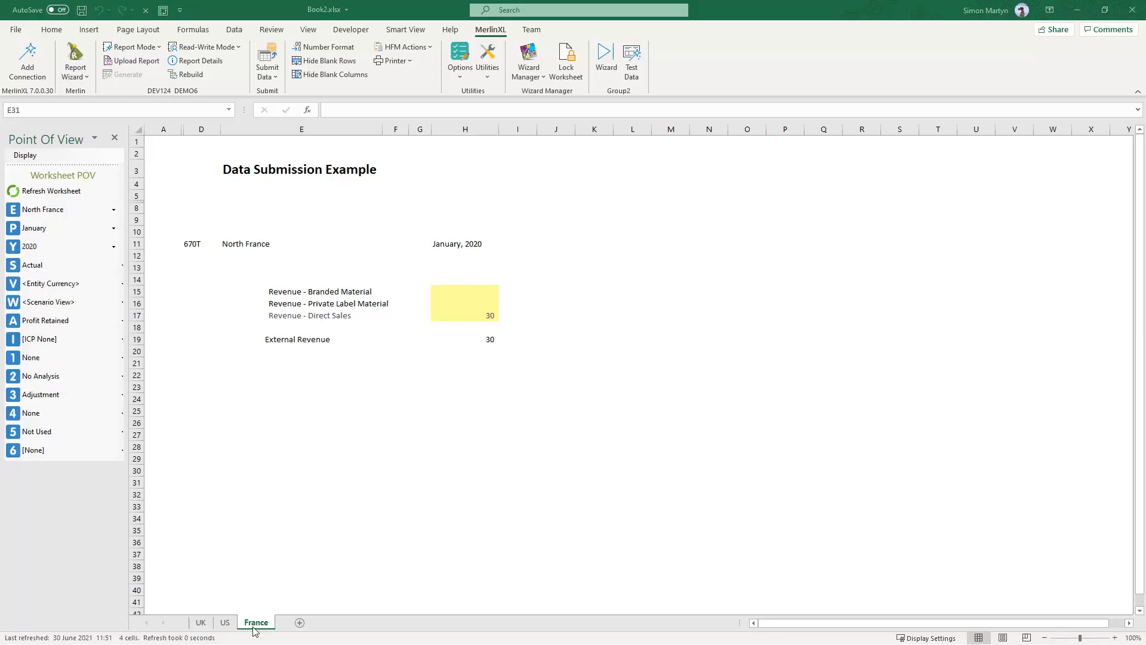
left_click(199, 623)
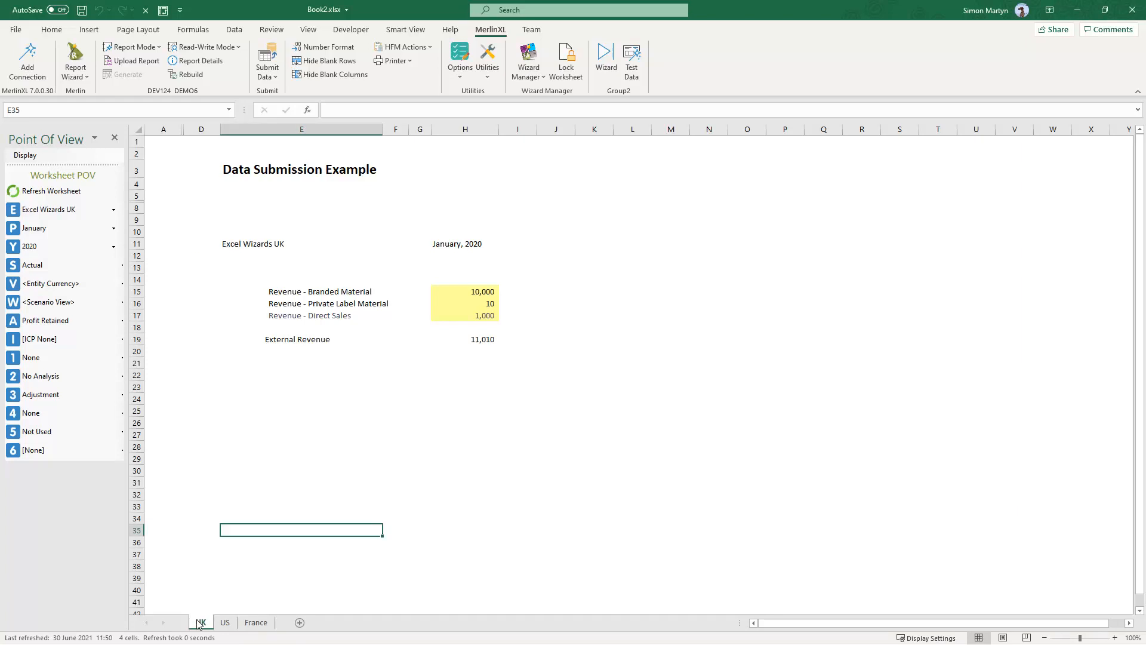
left_click(228, 623)
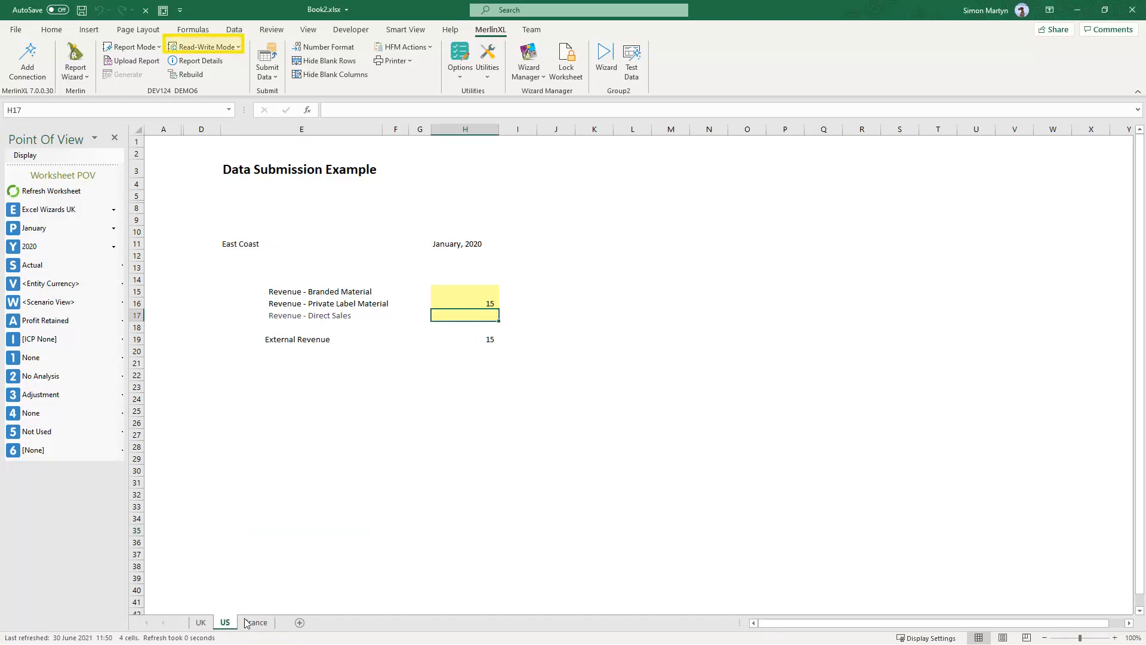
left_click(256, 622)
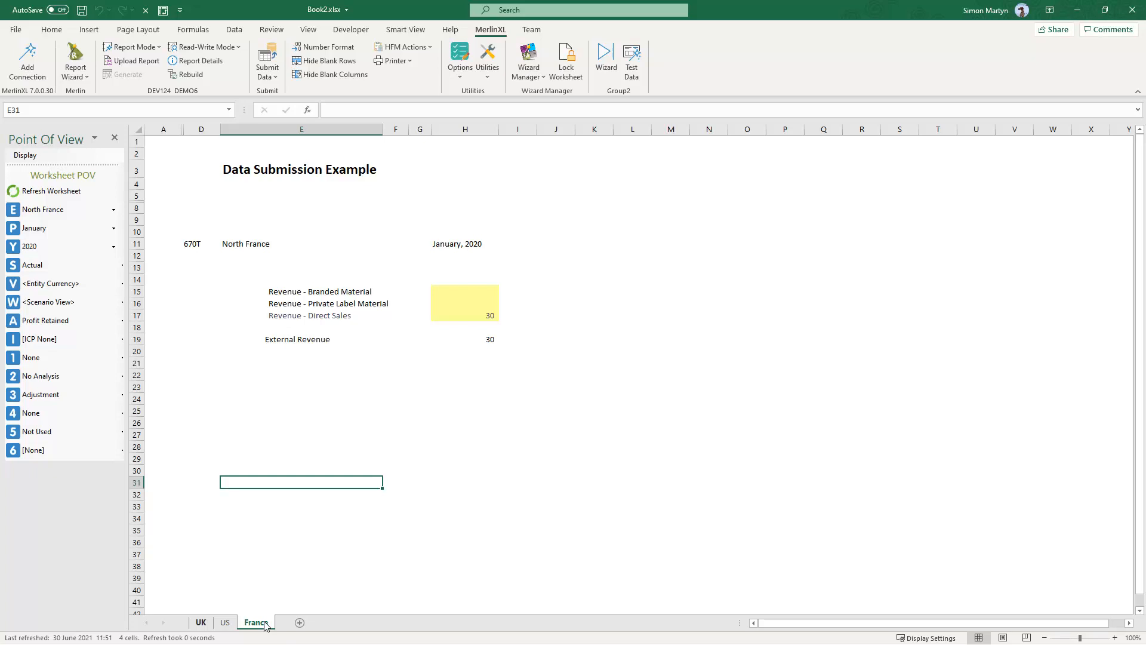
left_click(201, 623)
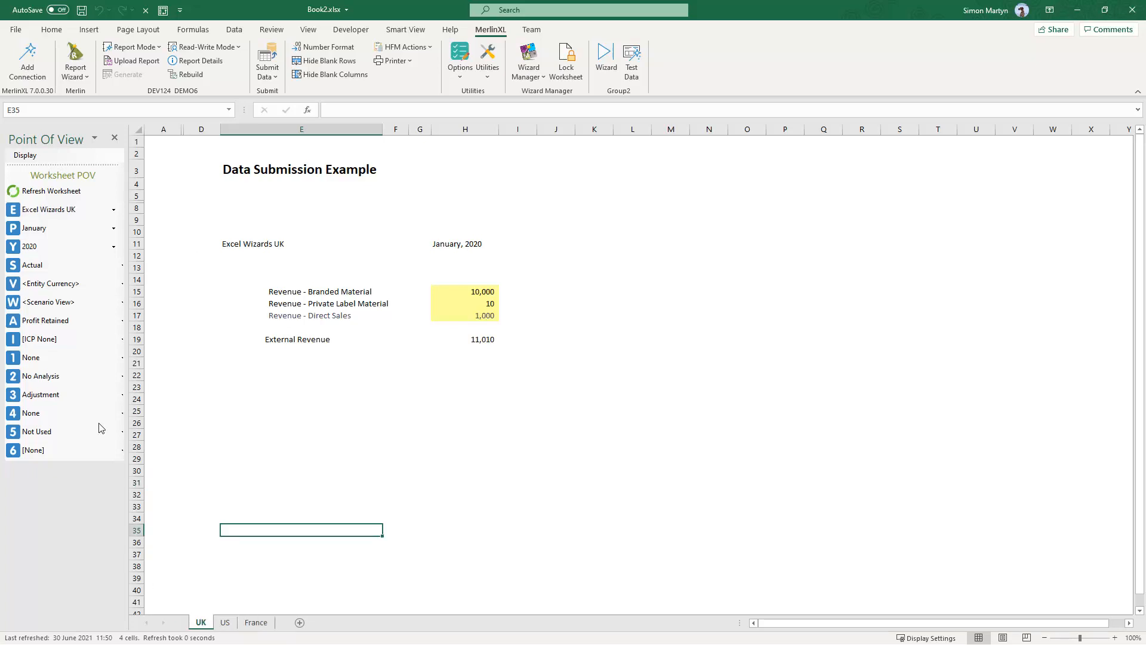
- Add a Workbook Contents sheet with the Report Wizard
left_click(79, 75)
mouse_move(182, 243)
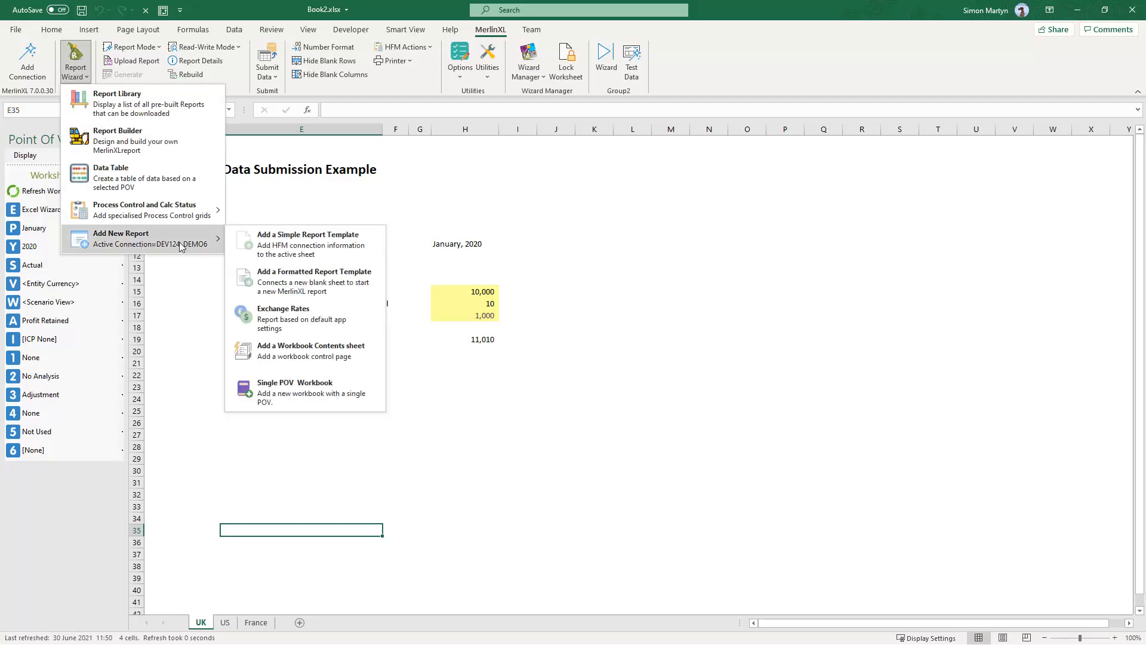
left_click(296, 355)
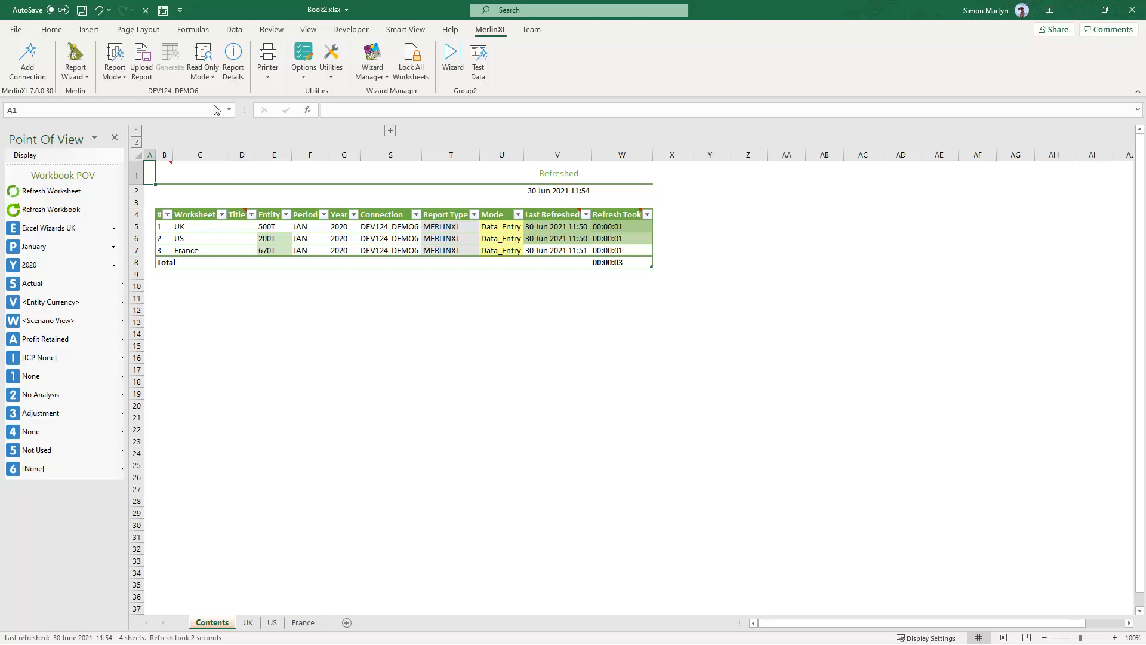
- Switch the workbook to Read-Write Mode and confirm refreshing it
left_click(214, 77)
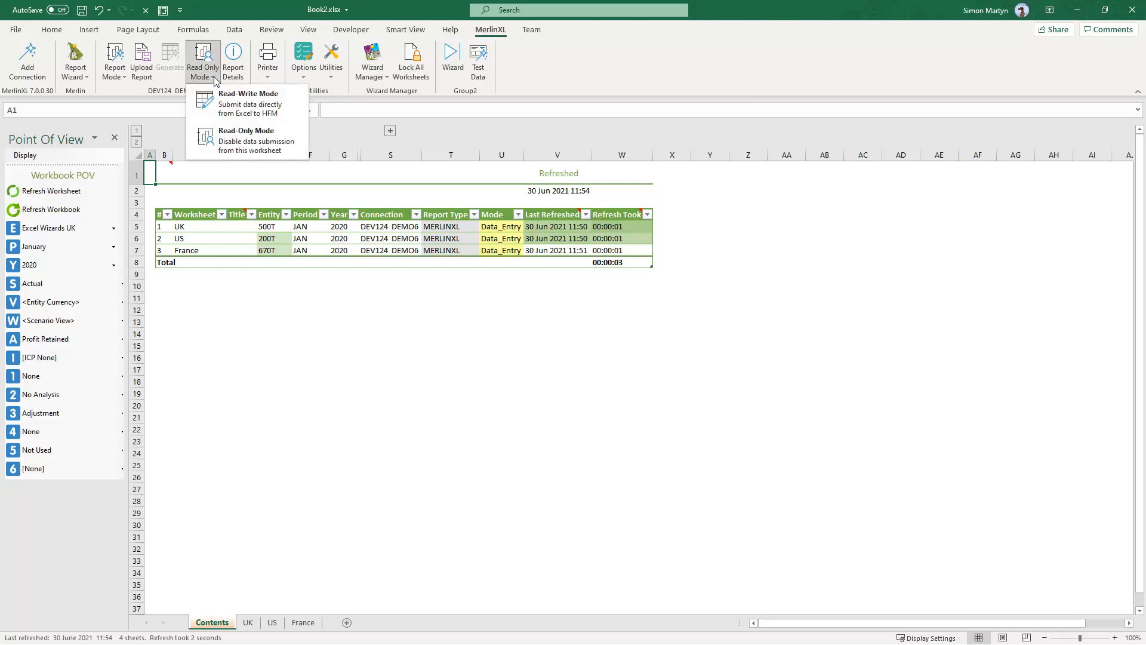
left_click(236, 98)
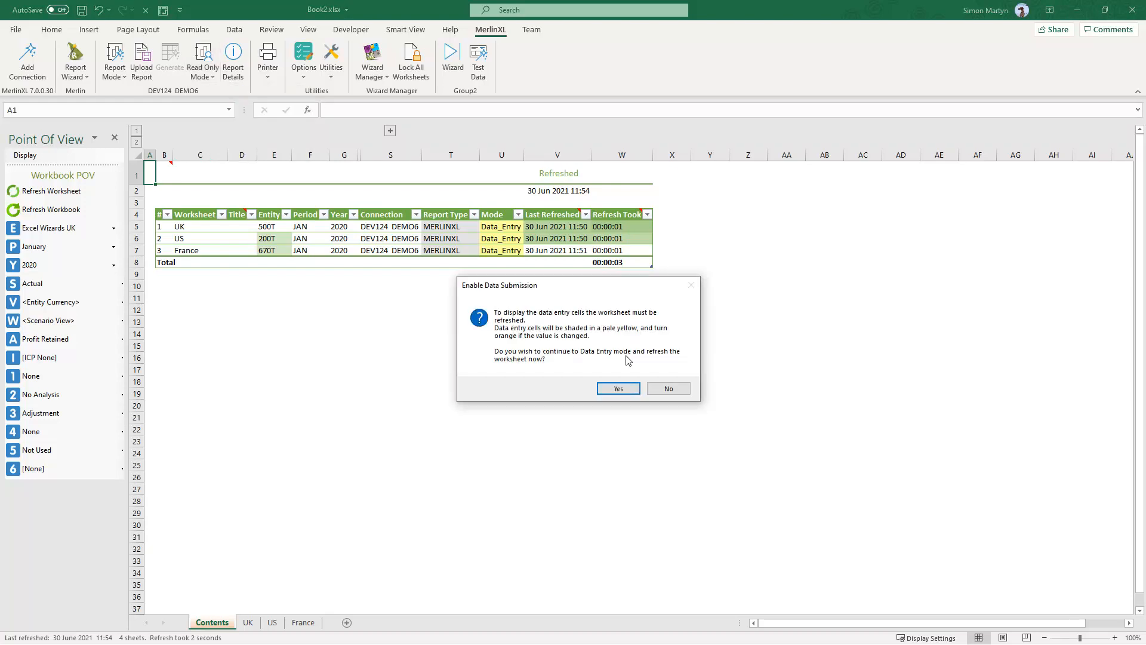
left_click(618, 389)
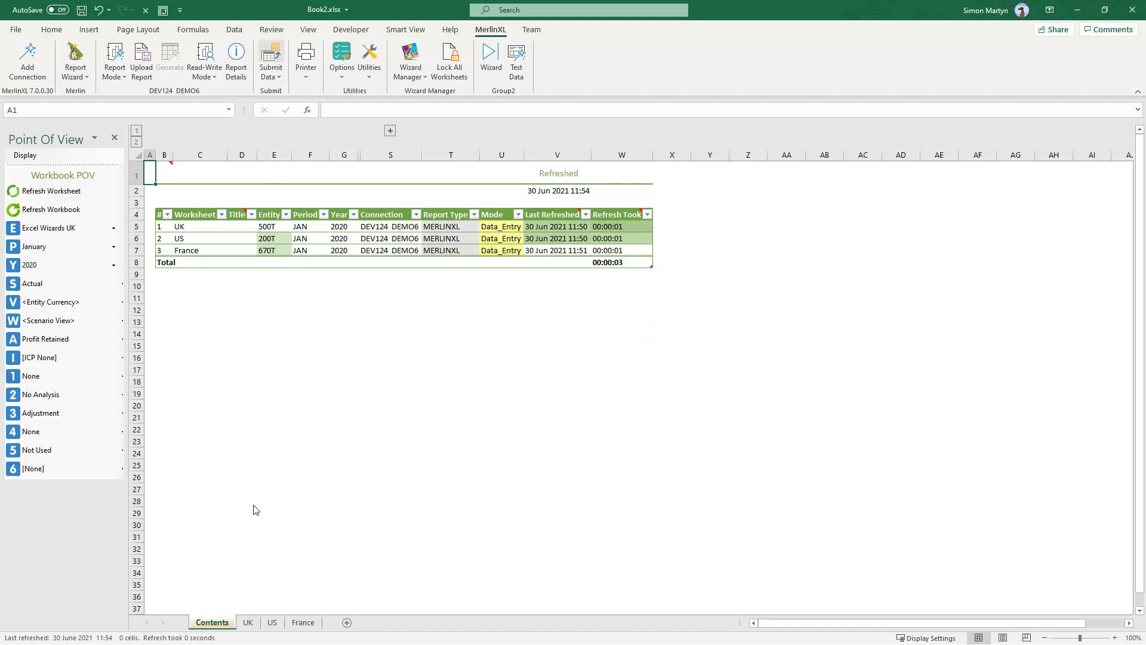
- On the UK sheet, set Revenue - Private Label Material to 123456
left_click(249, 623)
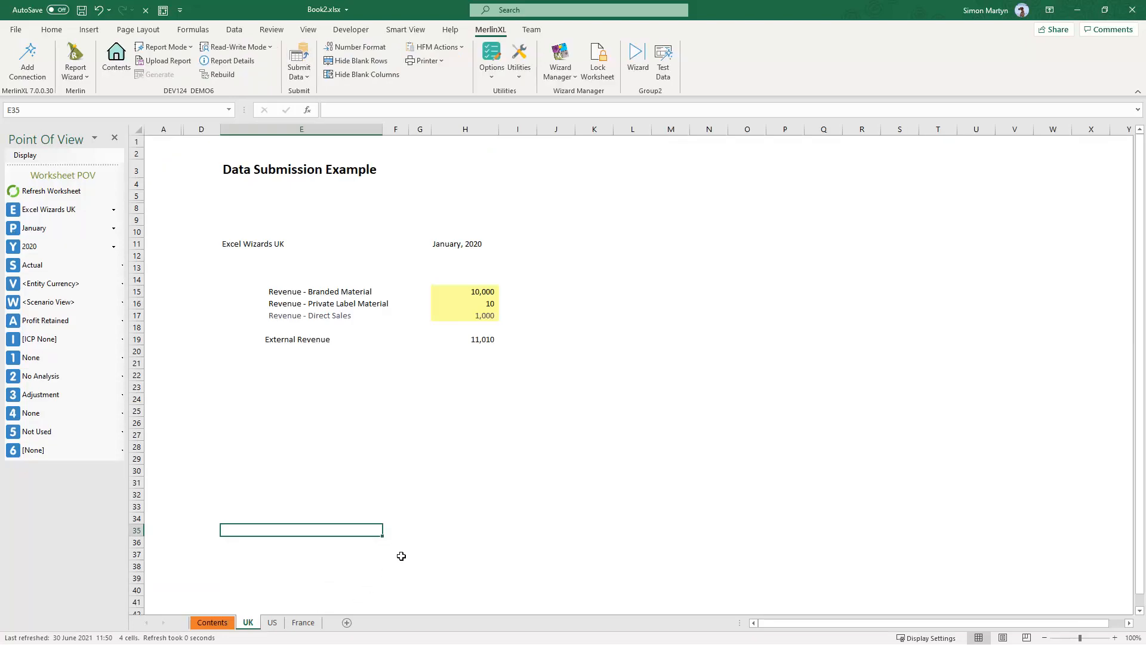
left_click(464, 303)
type("123,456")
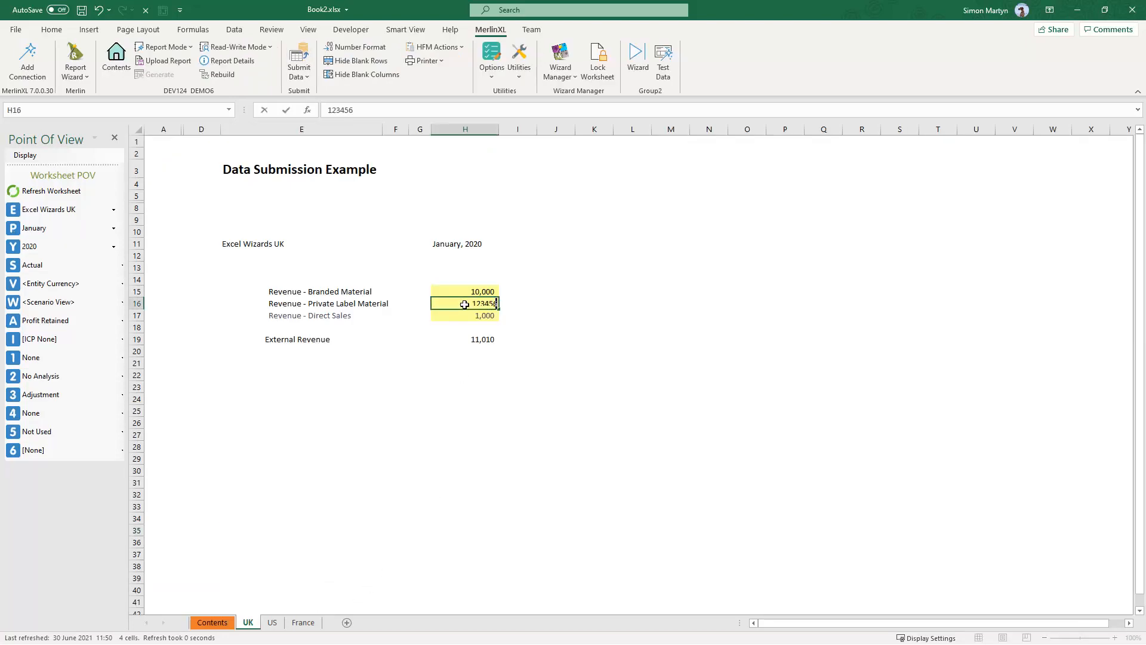
key("Return")
- On the US sheet, set Revenue - Branded Material to 1000
left_click(271, 623)
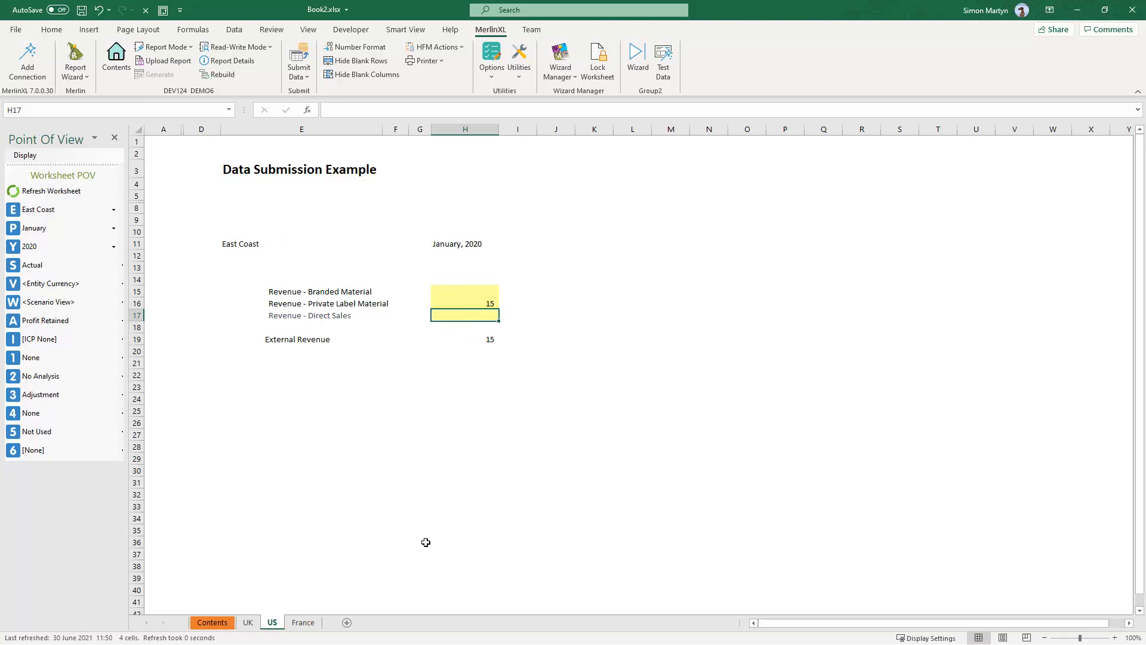
left_click(479, 295)
type("1000")
key("Return")
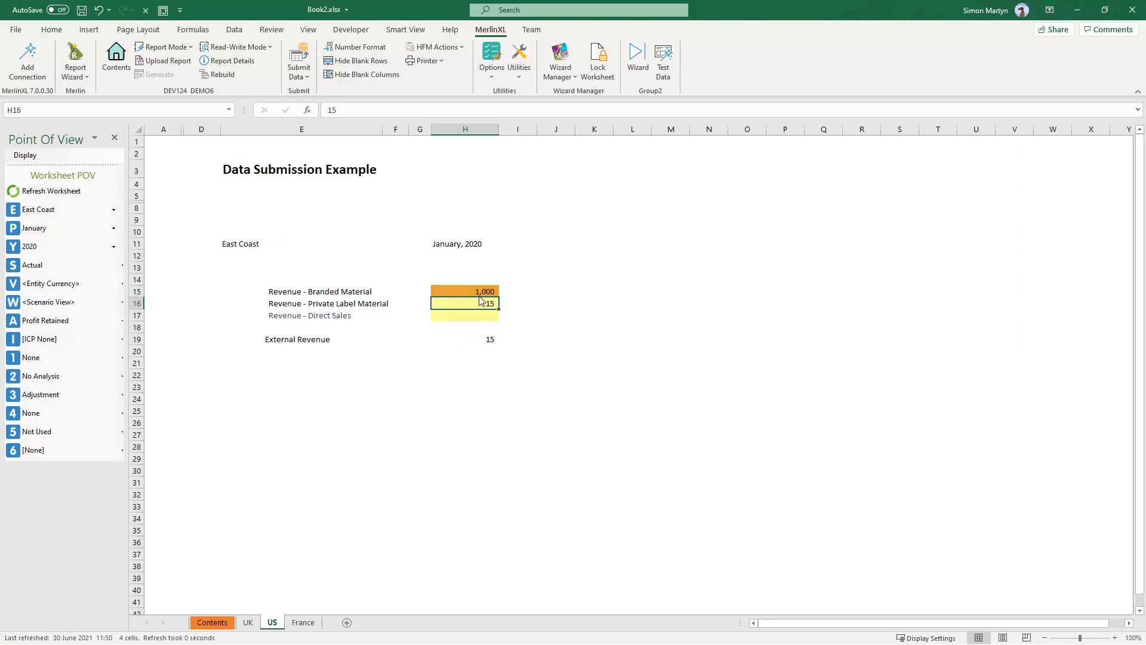
- On the France sheet, set Revenue - Branded Material to 2000 and return to the Contents sheet
left_click(306, 623)
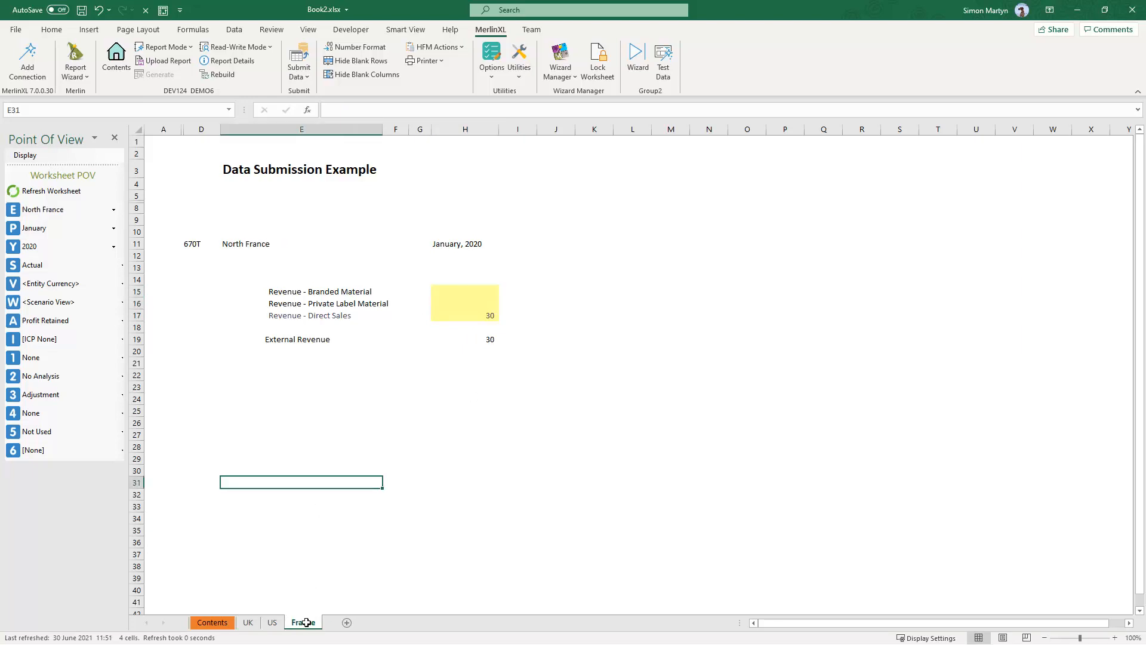
left_click(480, 290)
type("2000")
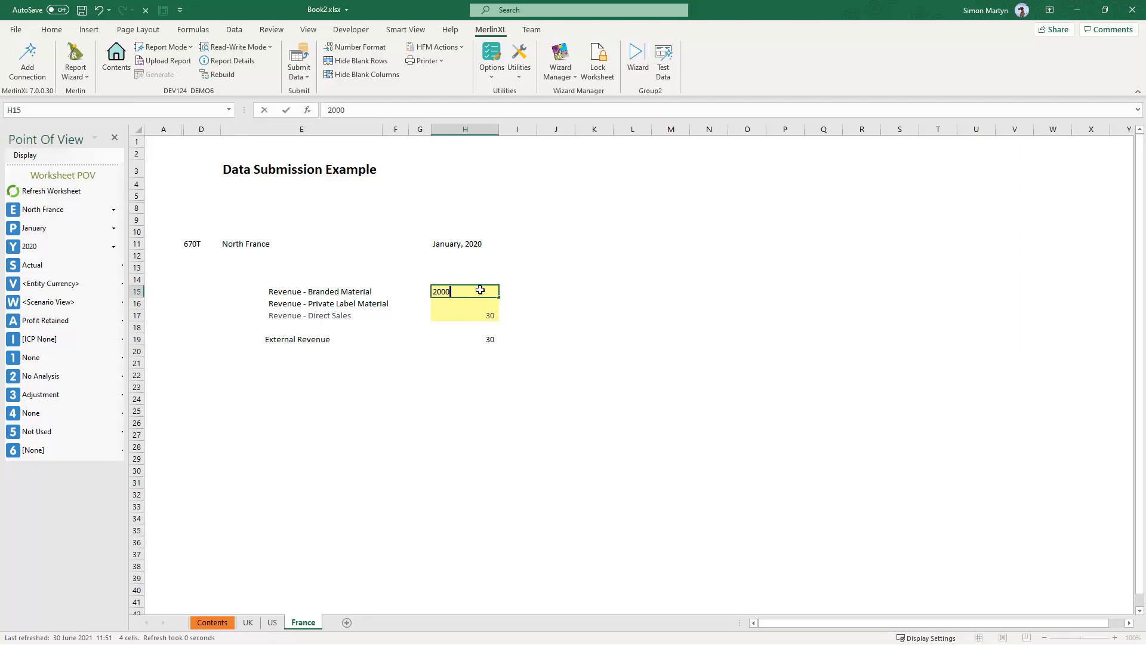
key("Return")
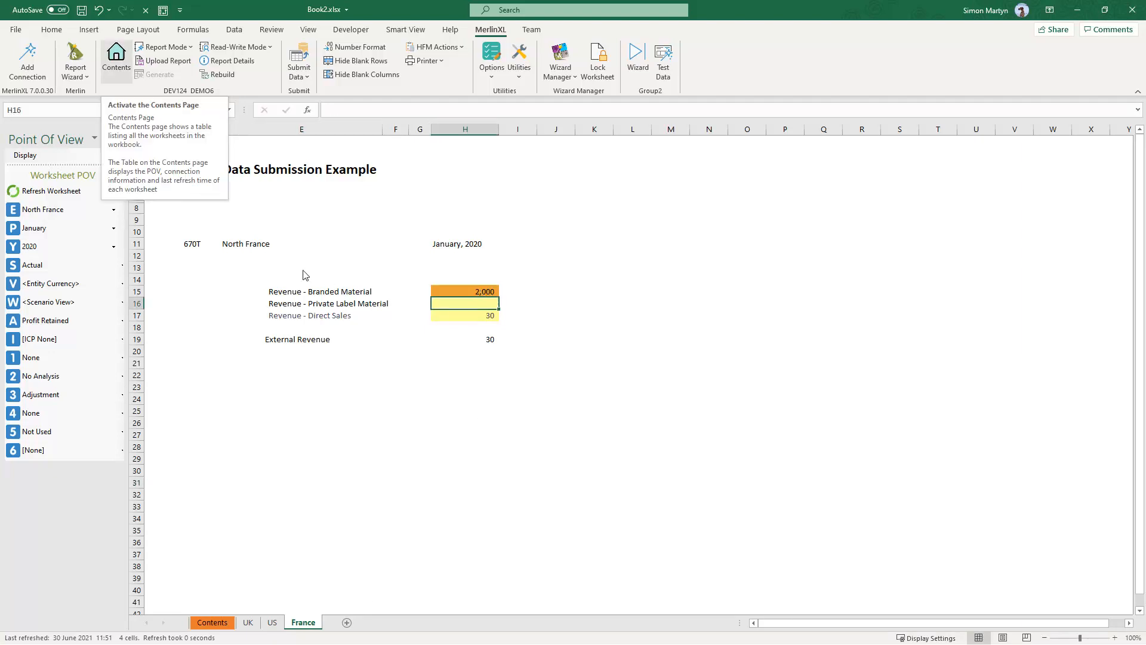
left_click(122, 60)
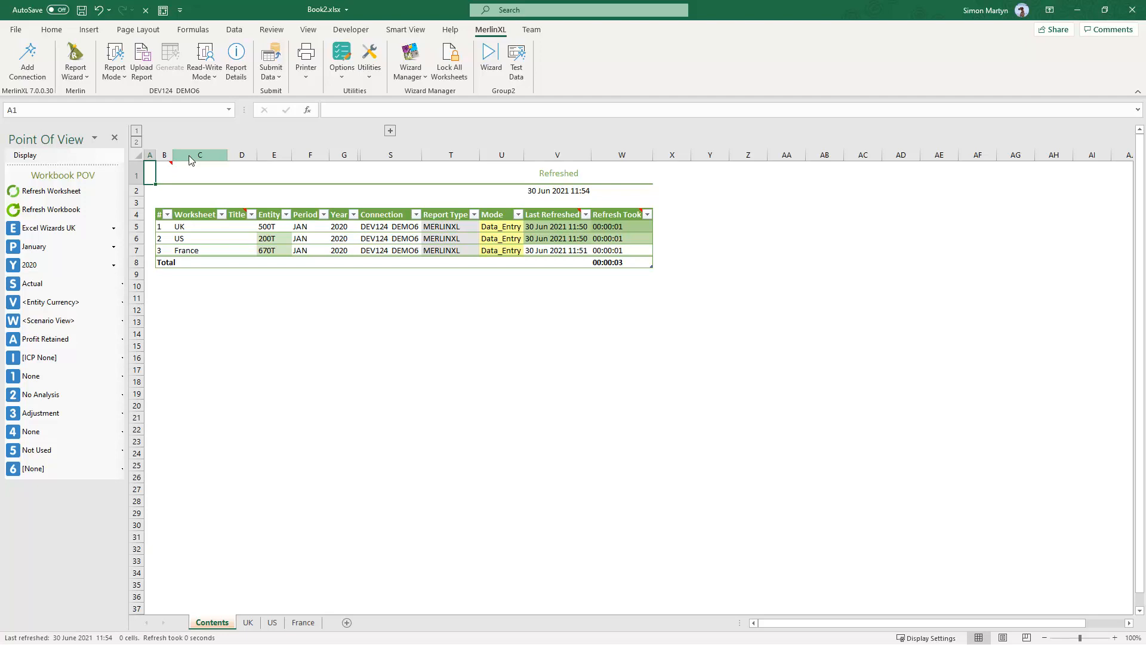
- Submit the workbook's data to HFM from the Contents sheet, and review the UK, US and France sheets before returning to Contents
left_click(270, 80)
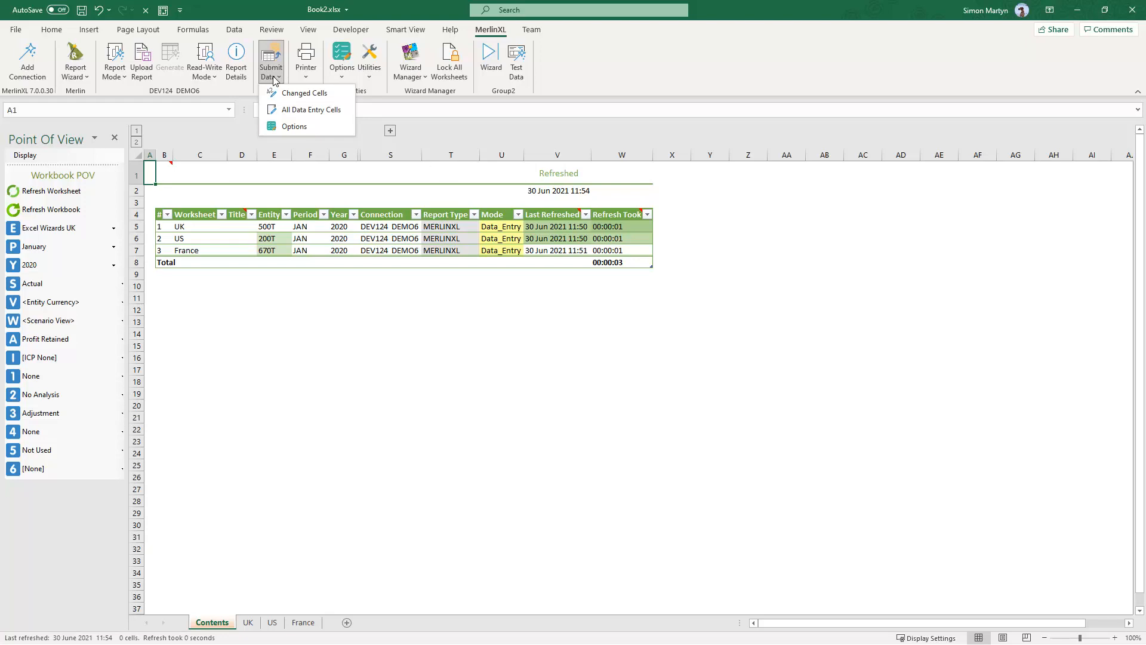
left_click(274, 57)
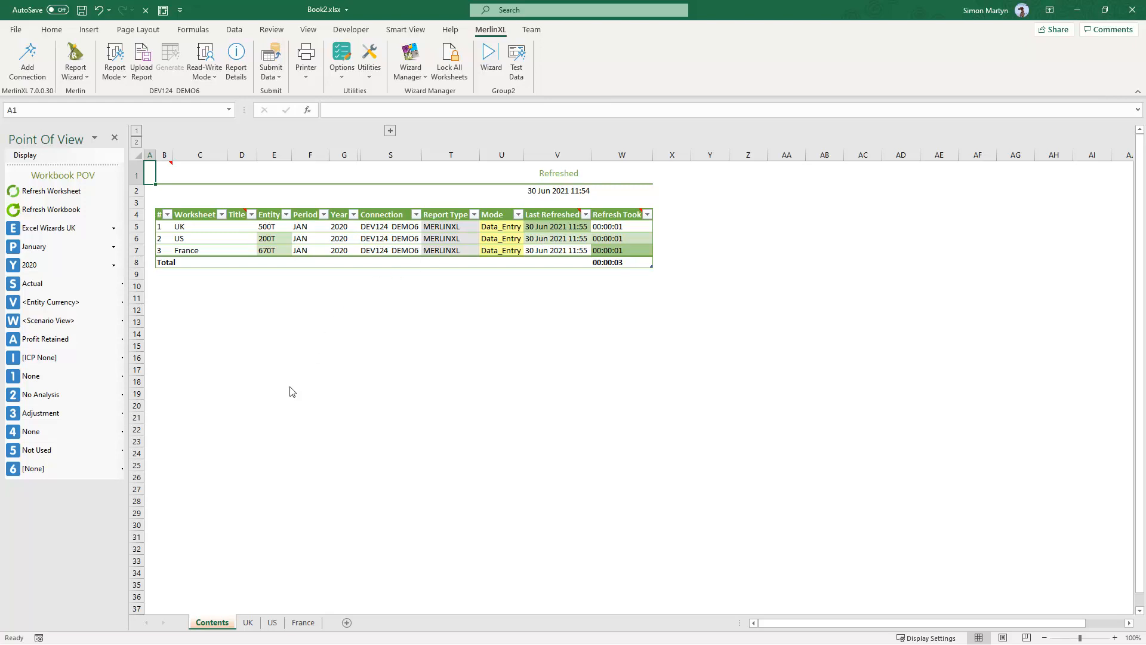
left_click(248, 622)
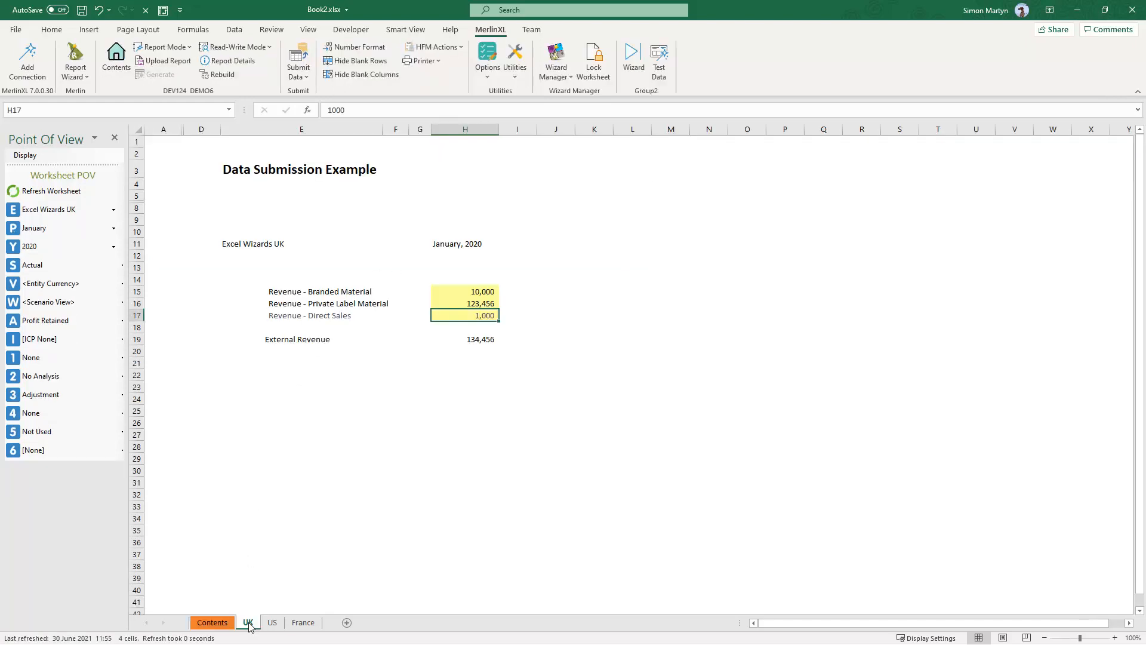
left_click(272, 623)
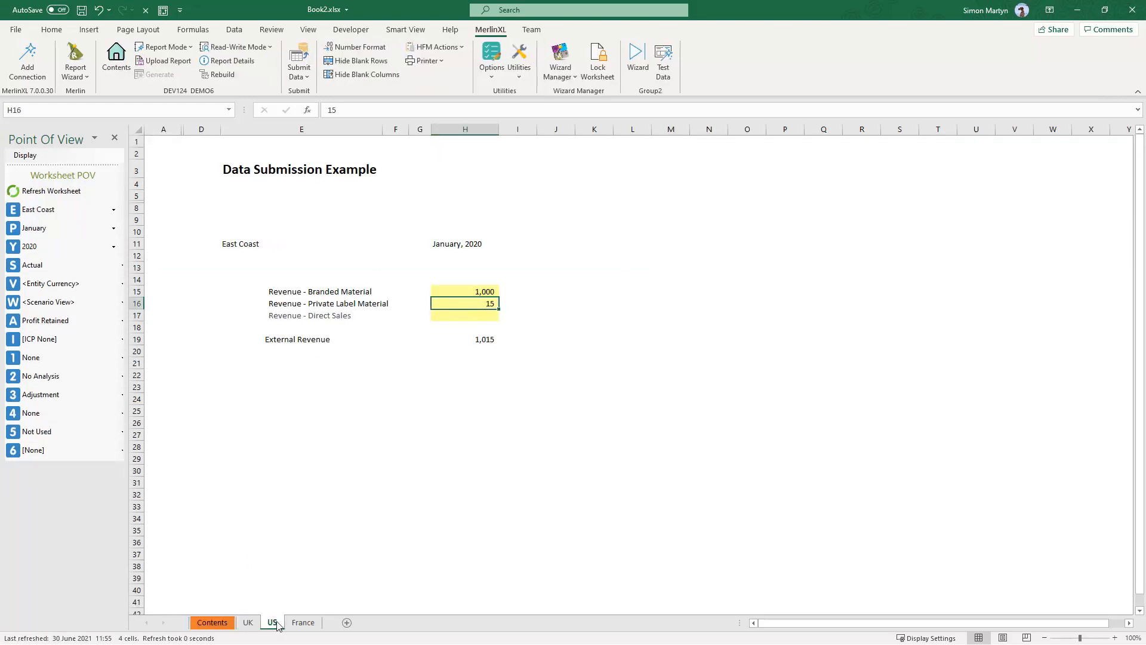
left_click(293, 622)
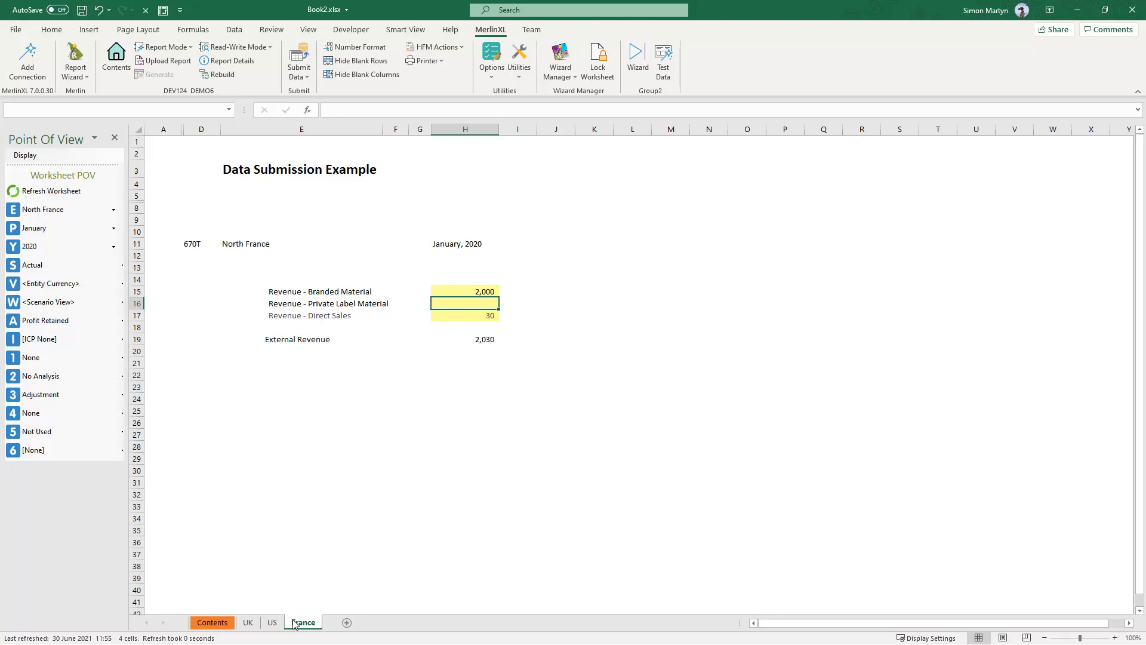
left_click(219, 623)
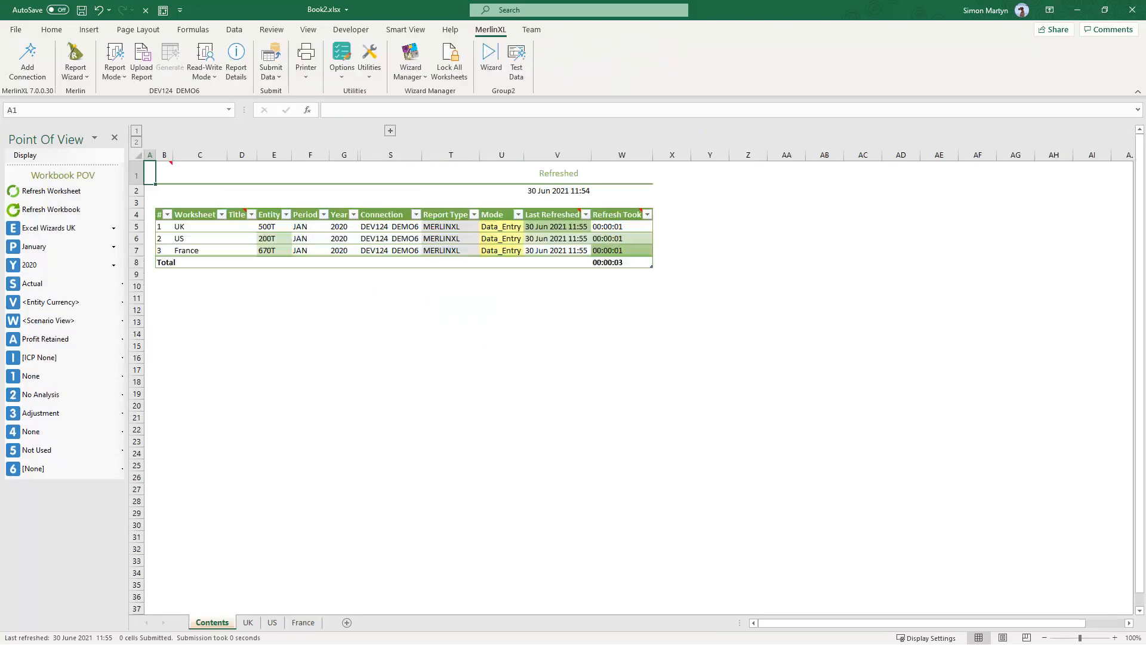